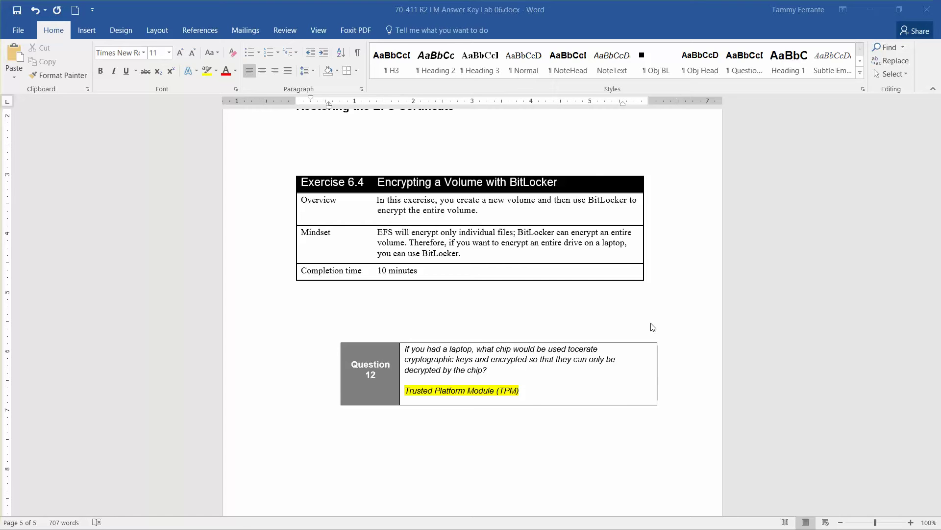
Step: Minimize the Word BitLocker answer key to reveal the Server01 VM window
click(881, 6)
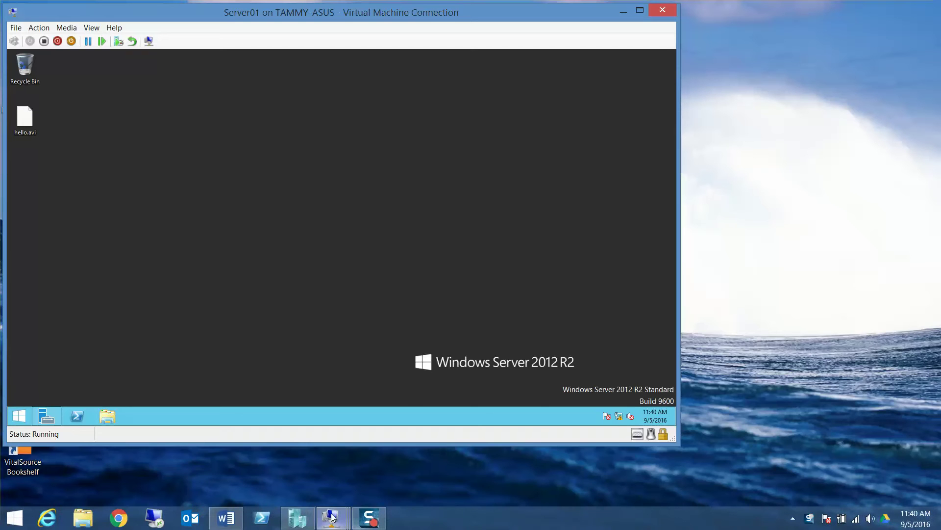
Step: Switch to the Server02 VM, maximize its Server Manager, and open the Manage menu
mouse_move(331, 517)
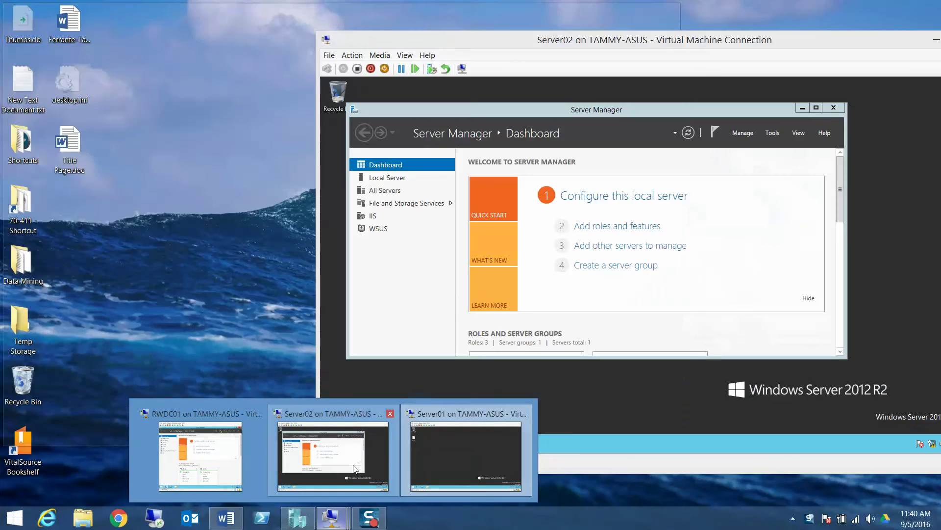
click(335, 456)
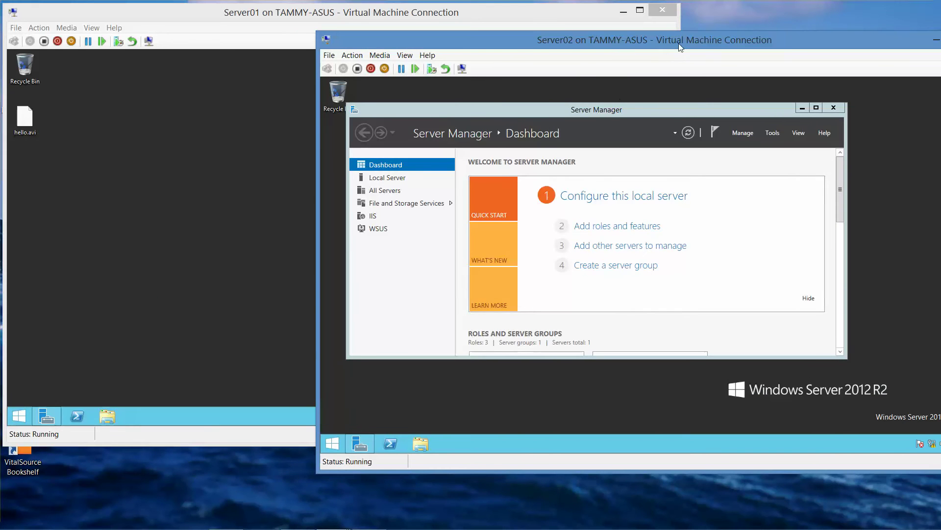
drag(679, 43, 366, 18)
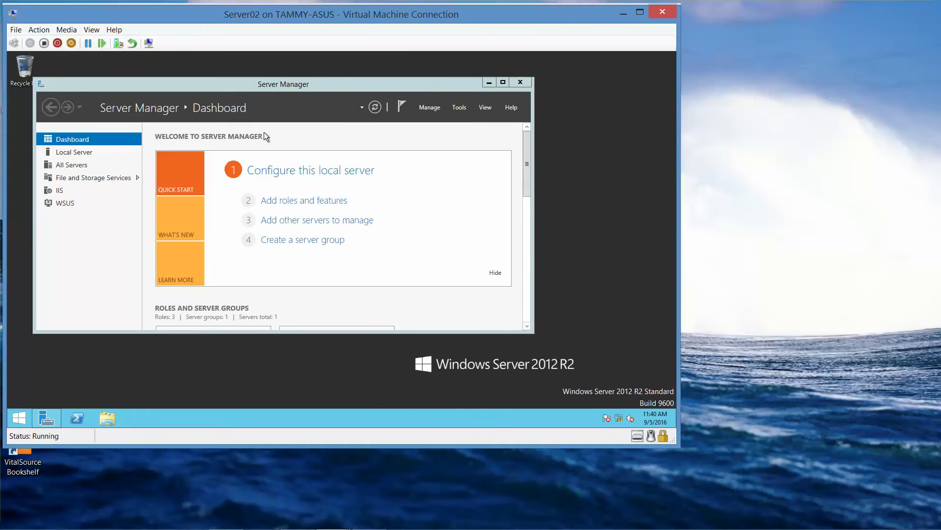
click(502, 82)
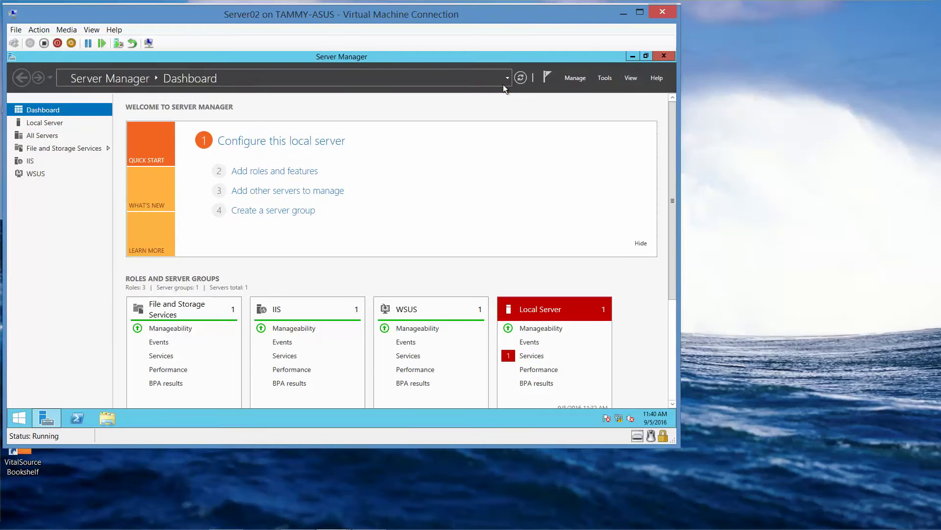
click(577, 79)
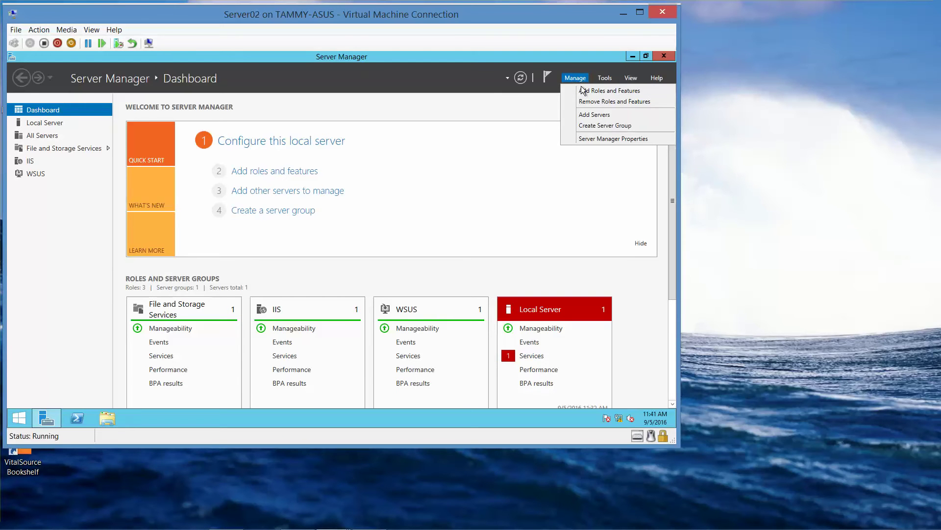
Step: Launch Add Roles and Features with role-based installation and no roles, reaching Select features
click(582, 90)
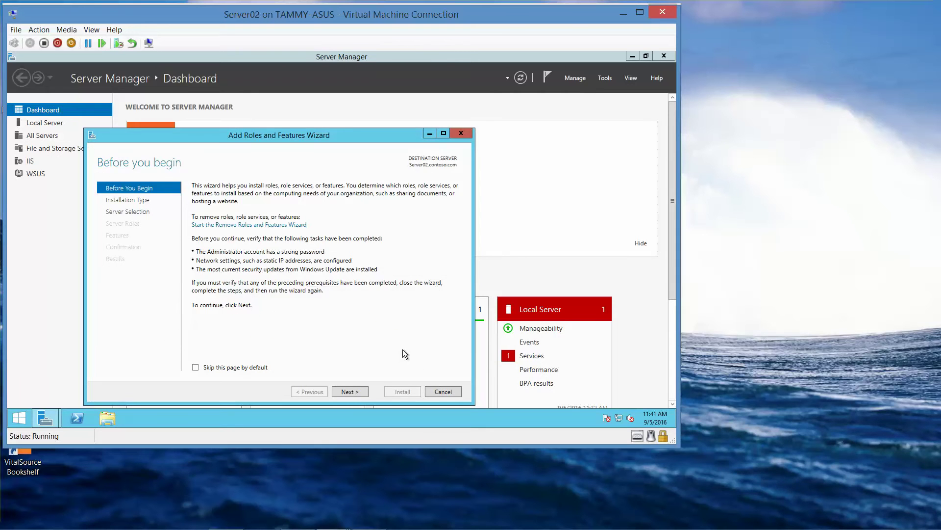
click(354, 391)
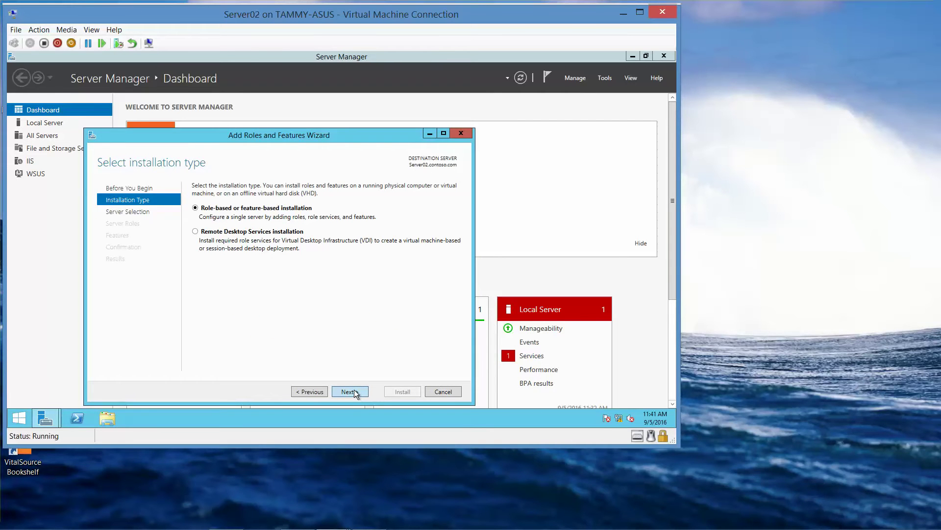
click(354, 390)
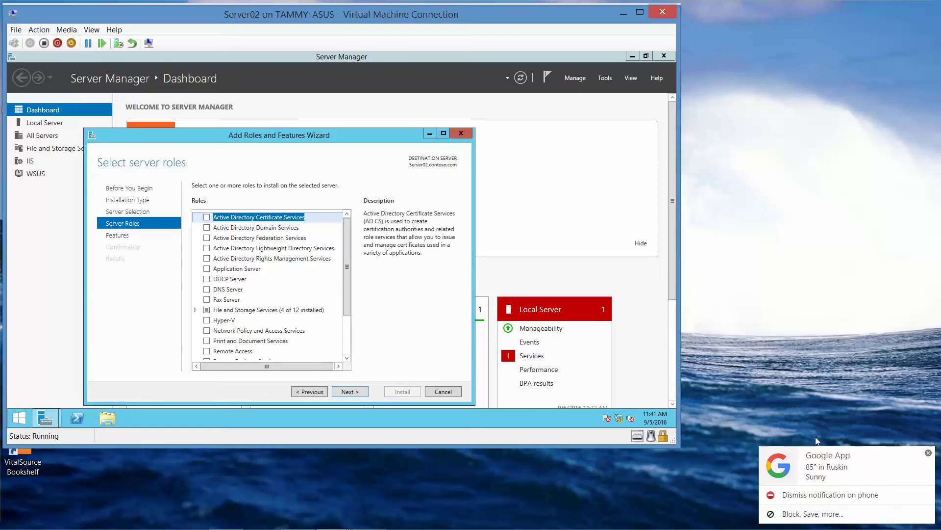
click(928, 453)
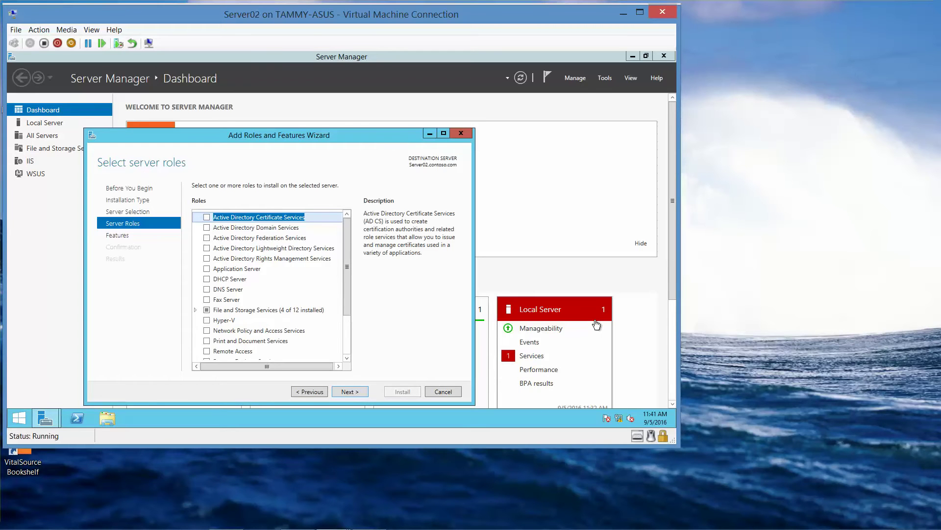
click(362, 393)
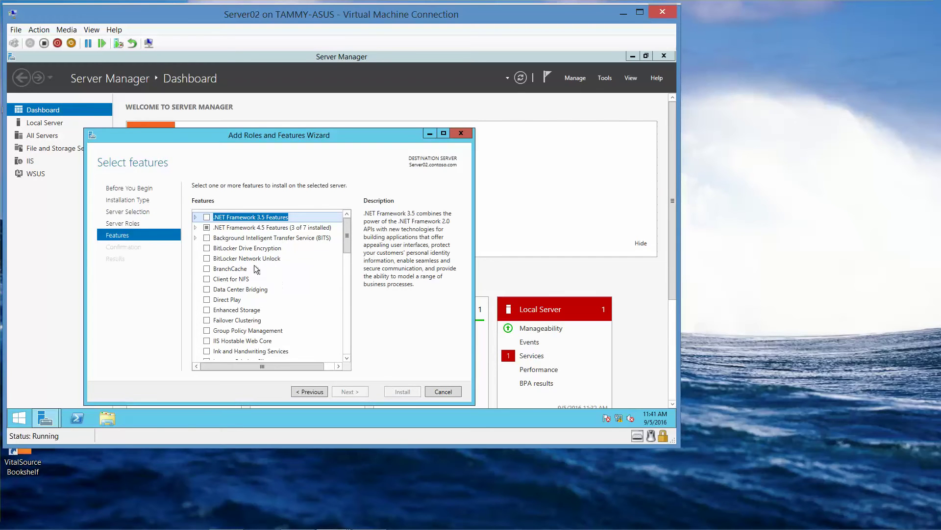
Step: Check BitLocker Drive Encryption, accept its required features, and install them
click(206, 248)
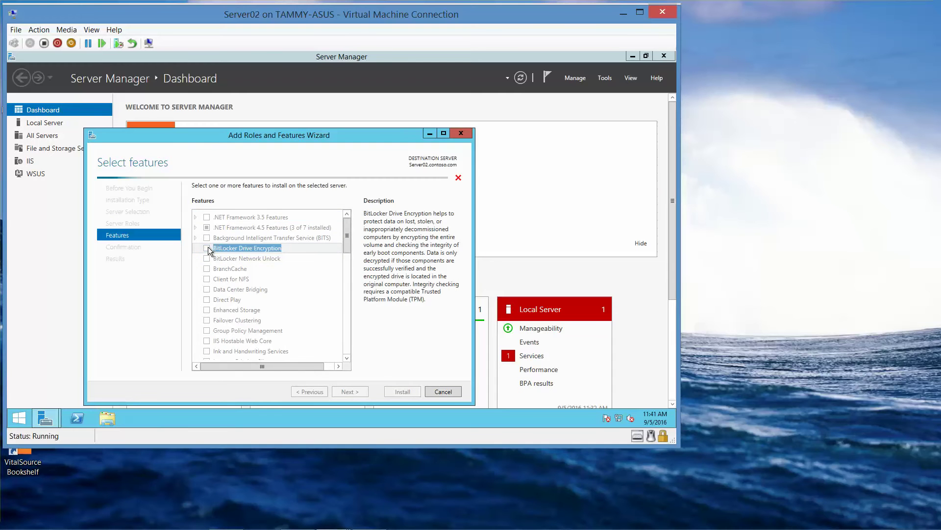
click(309, 353)
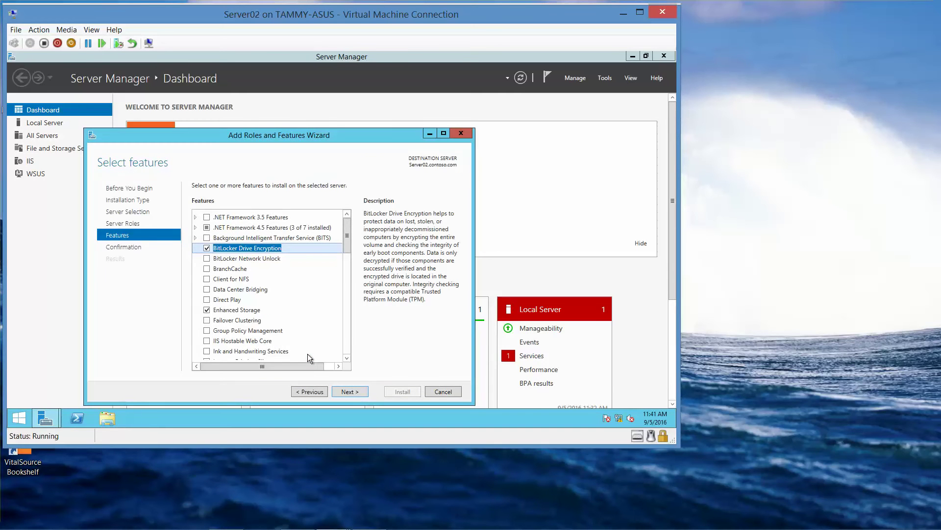
click(354, 393)
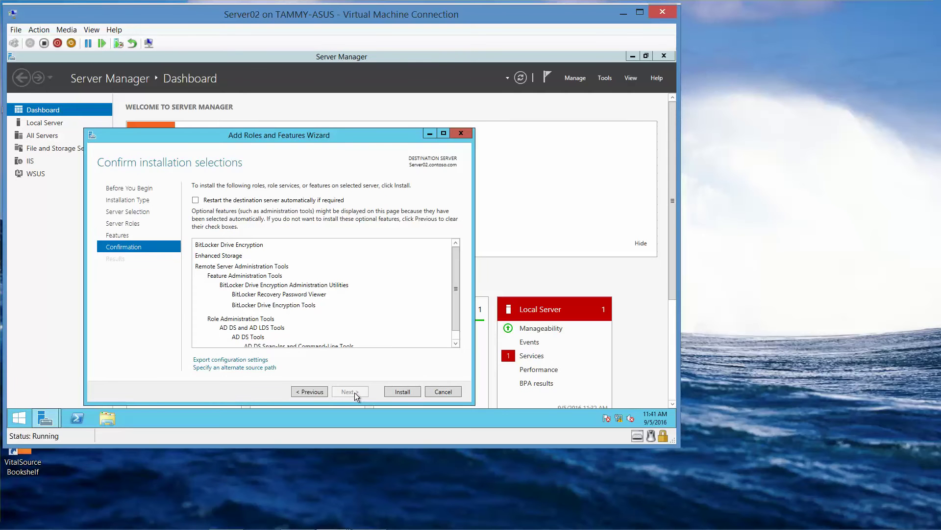
click(391, 395)
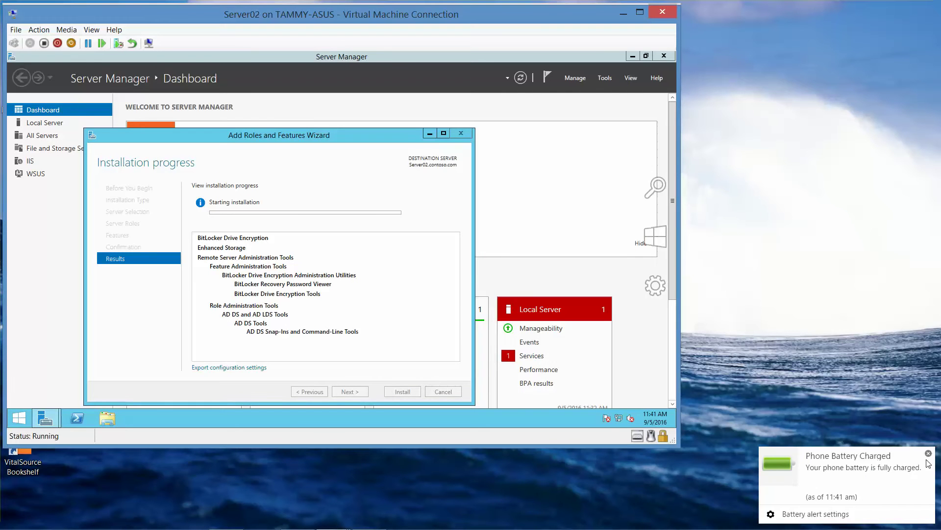
click(928, 453)
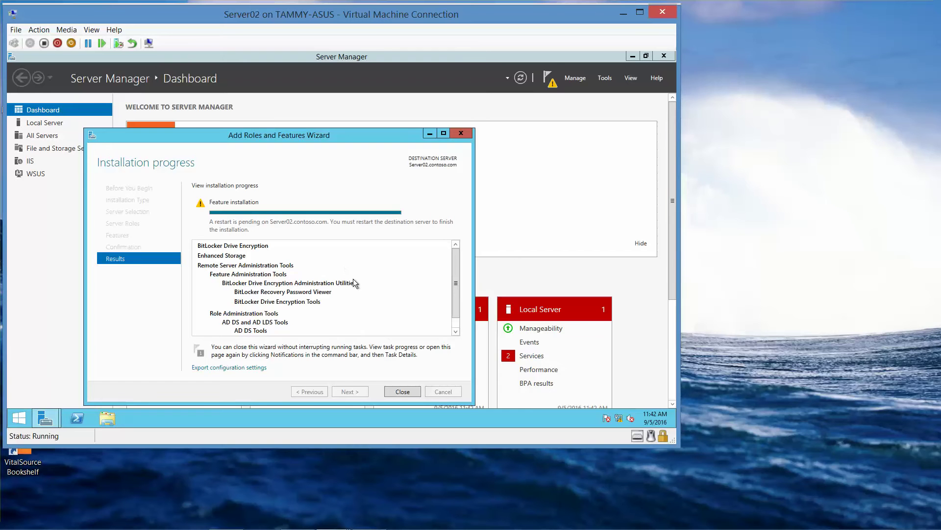
Step: Close the wizard once the BitLocker installation completes with a restart pending
click(402, 392)
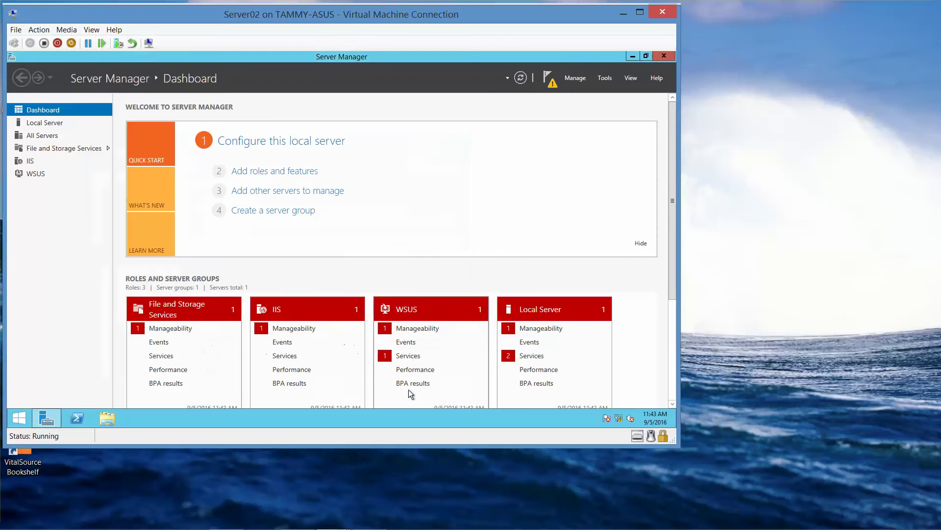
Step: Close Server Manager and restart Server02 from the Start button's power options
click(664, 55)
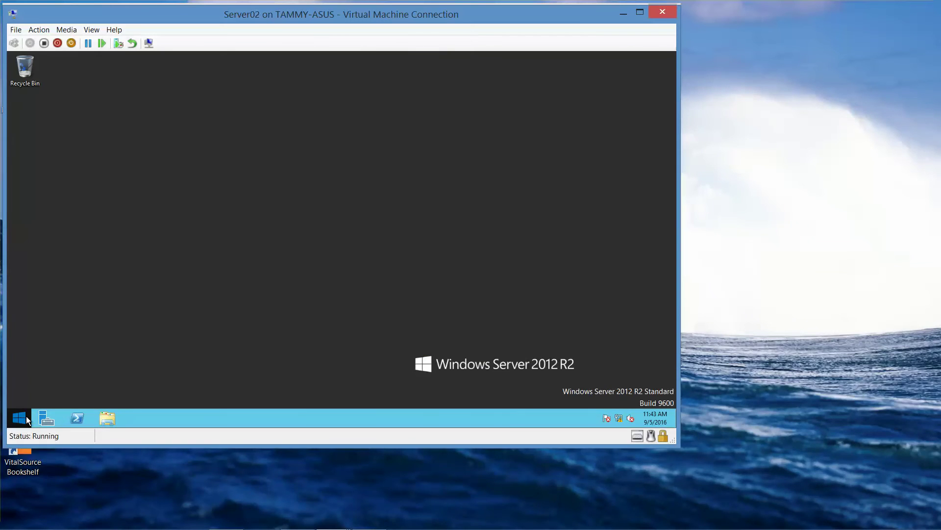
right_click(25, 416)
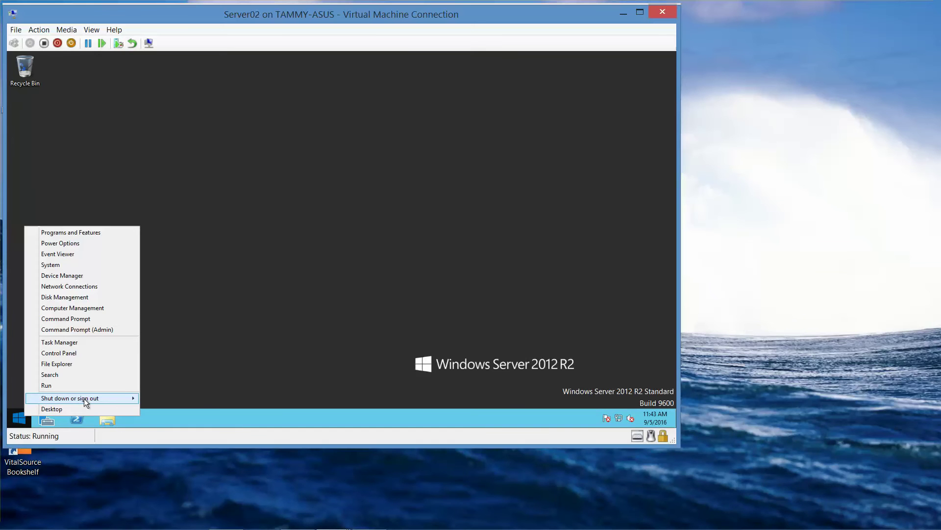
mouse_move(84, 398)
click(171, 396)
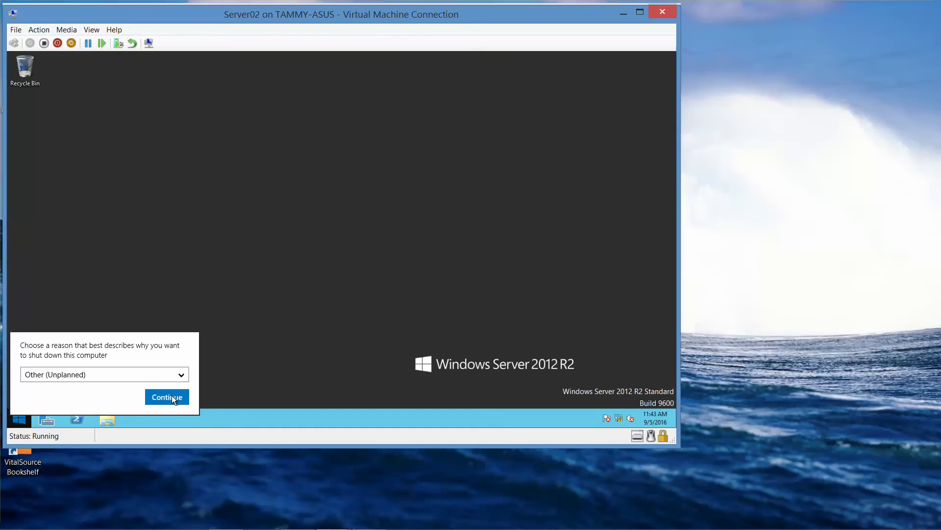
click(172, 397)
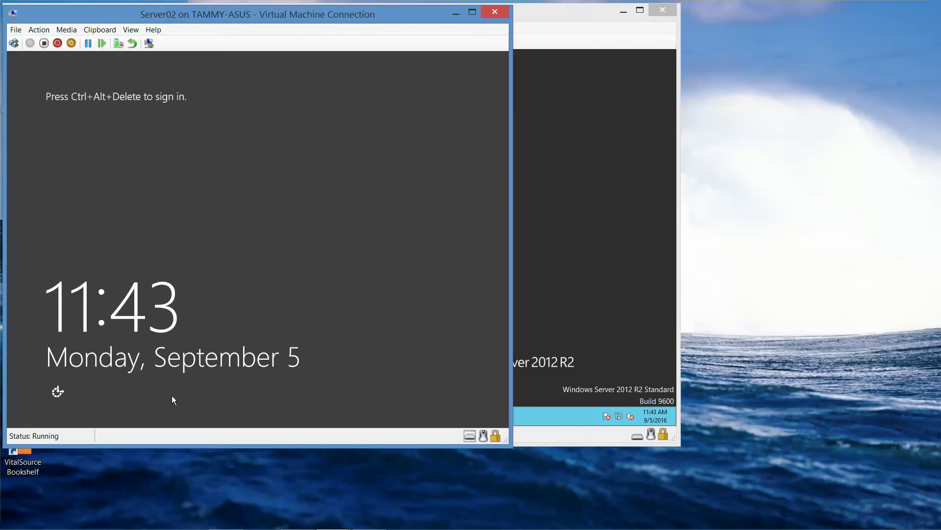
Step: Minimize the Server01 VM window while Server02 finishes getting Windows ready
click(623, 11)
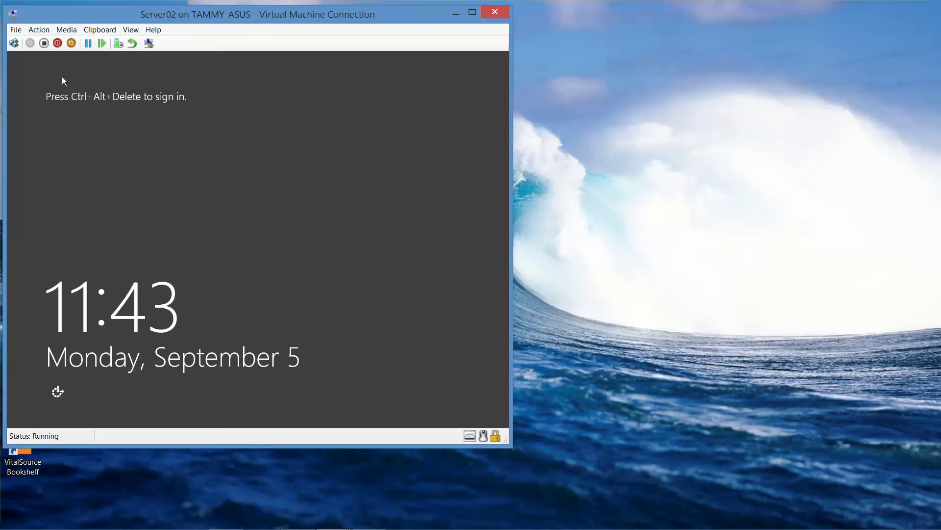
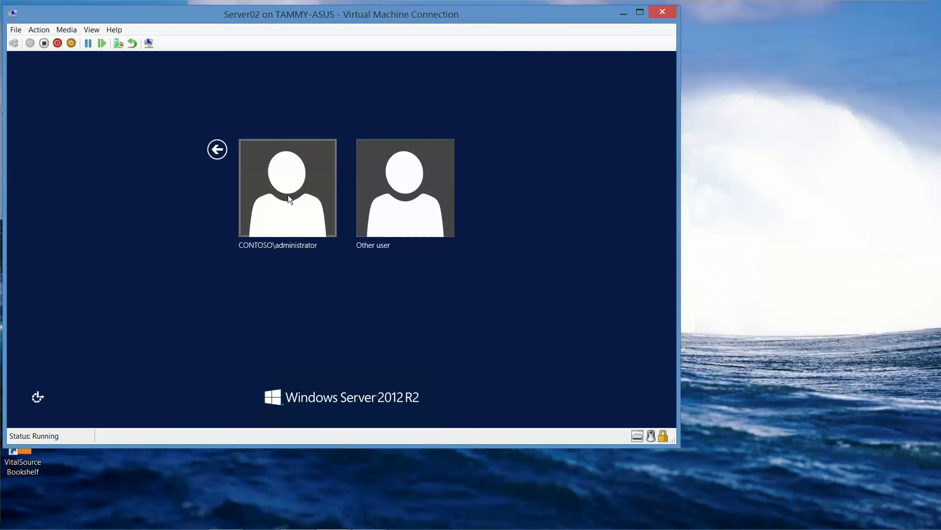
Step: Sign in to Server02 as the domain administrator using the account password
click(286, 198)
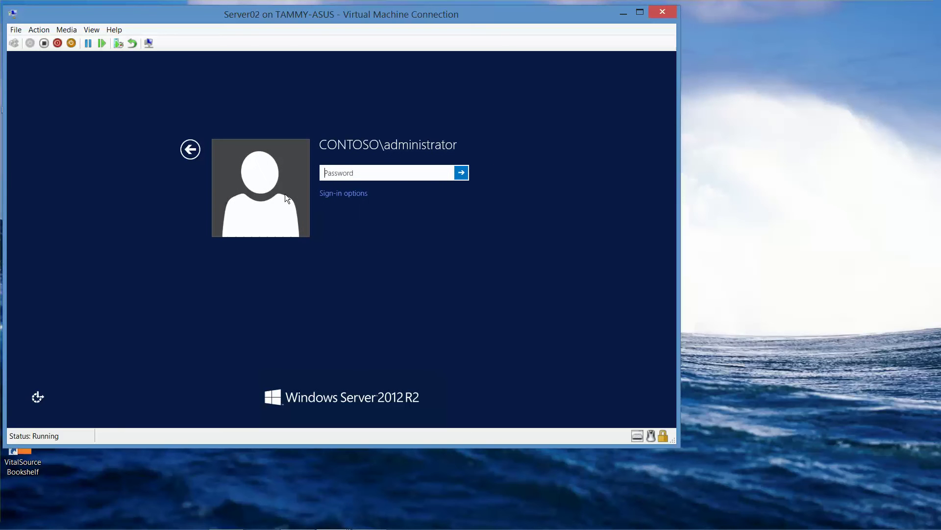
key(Return)
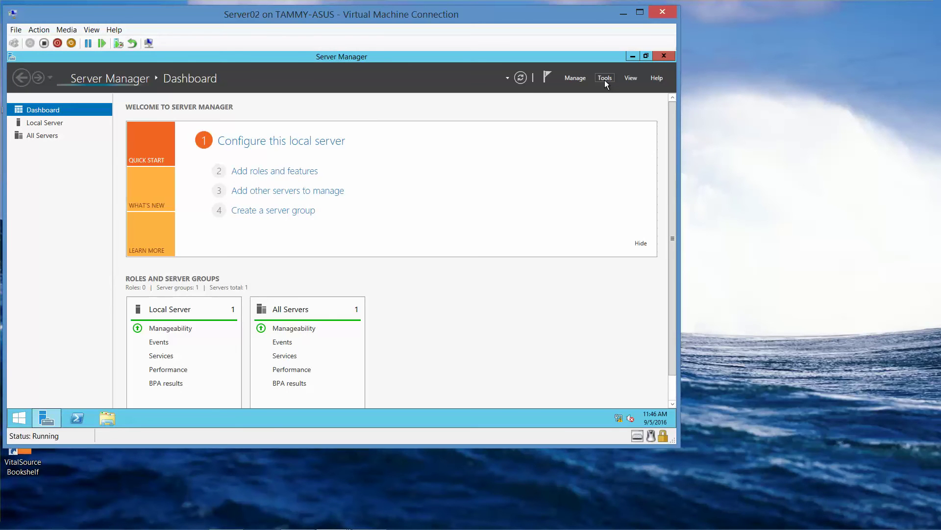
Step: Launch Computer Management from Server Manager's Tools menu
click(604, 81)
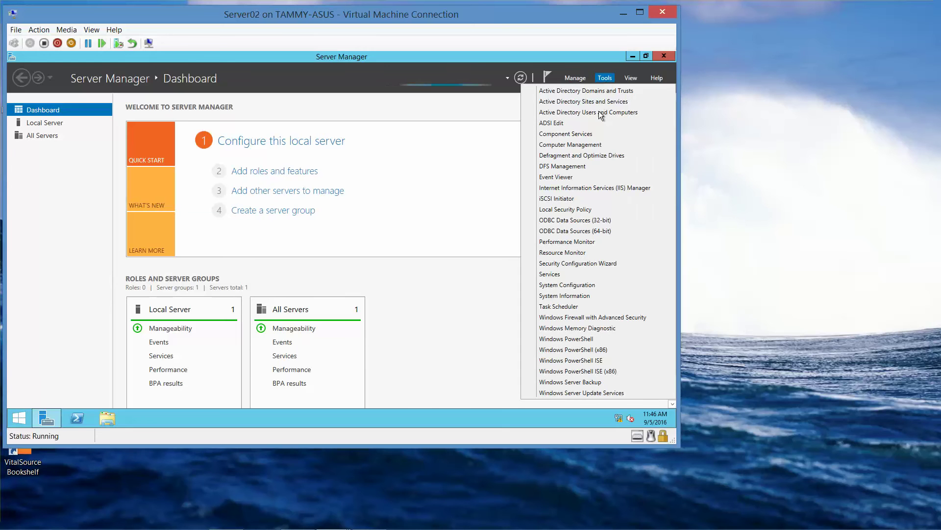
click(571, 145)
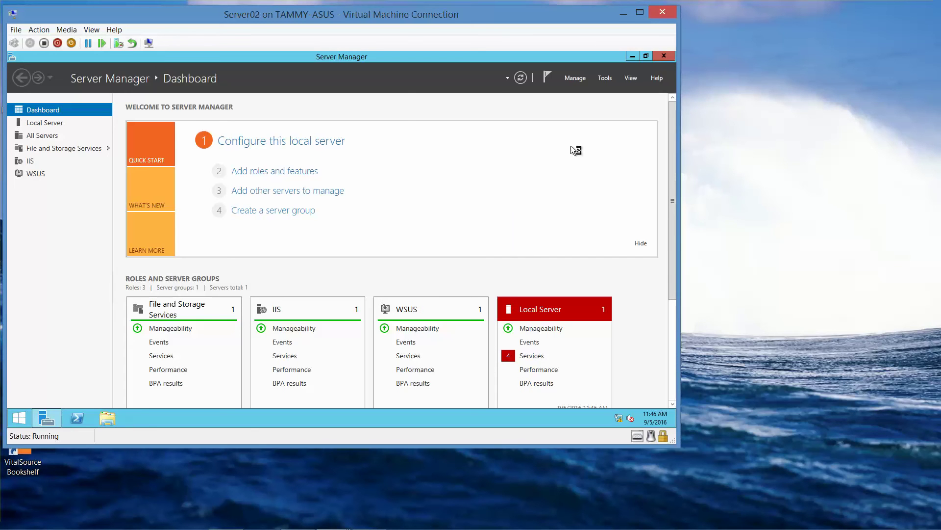
Step: Maximize Computer Management, widen its tree pane, and show Disk Management's disks and volumes
click(632, 56)
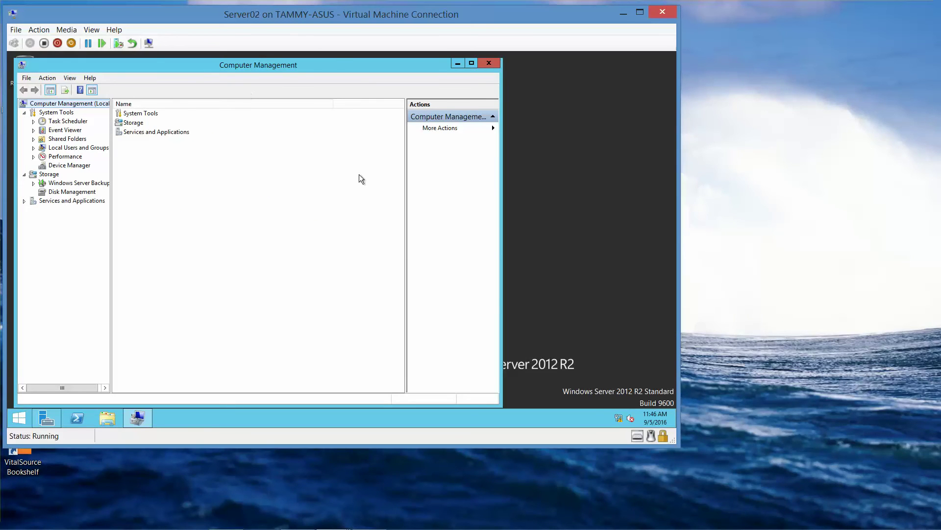
click(471, 64)
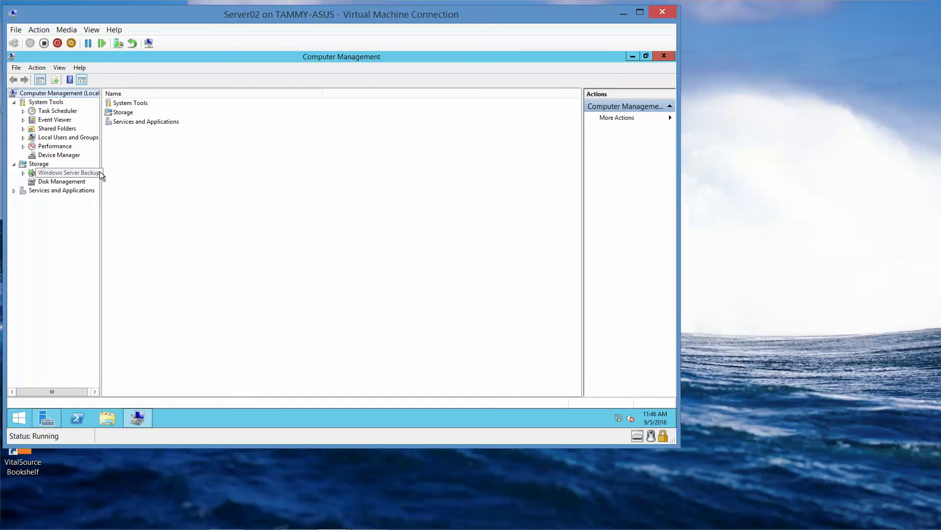
drag(101, 172, 188, 192)
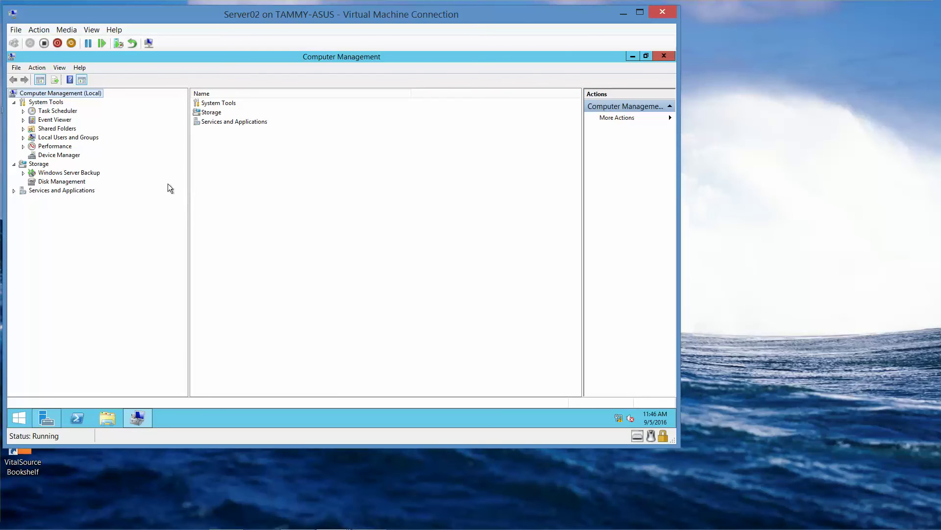
click(64, 182)
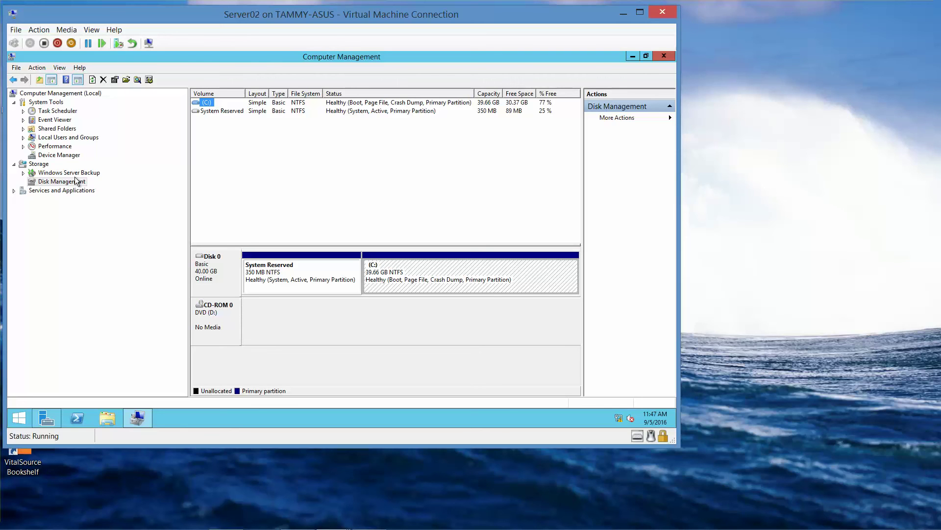
Step: Shrink the C: volume by 3000 MB, freeing 2.93 GB of unallocated space on Disk 0
right_click(207, 104)
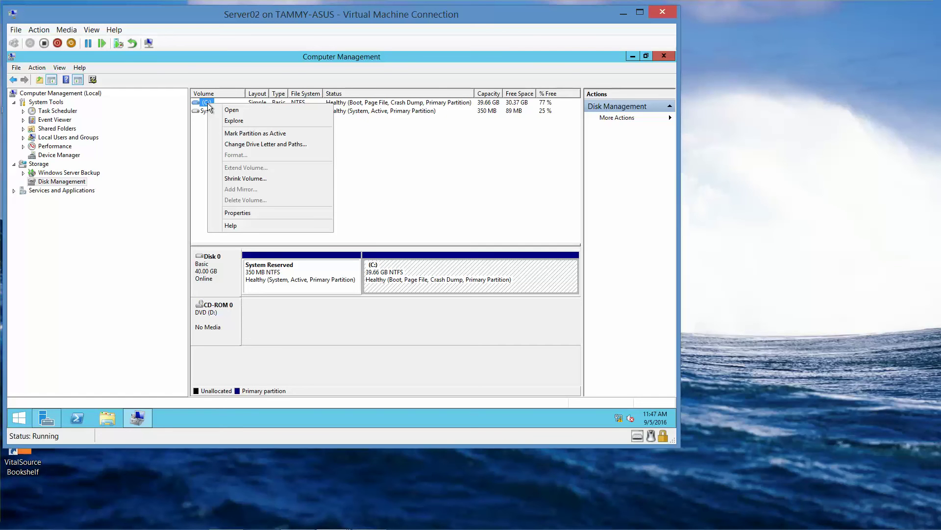
click(244, 178)
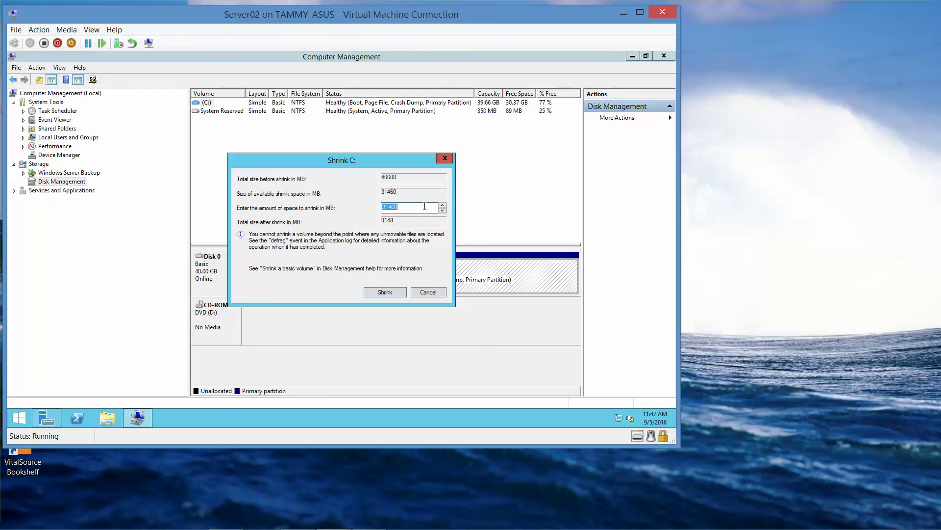
text(3000)
click(385, 292)
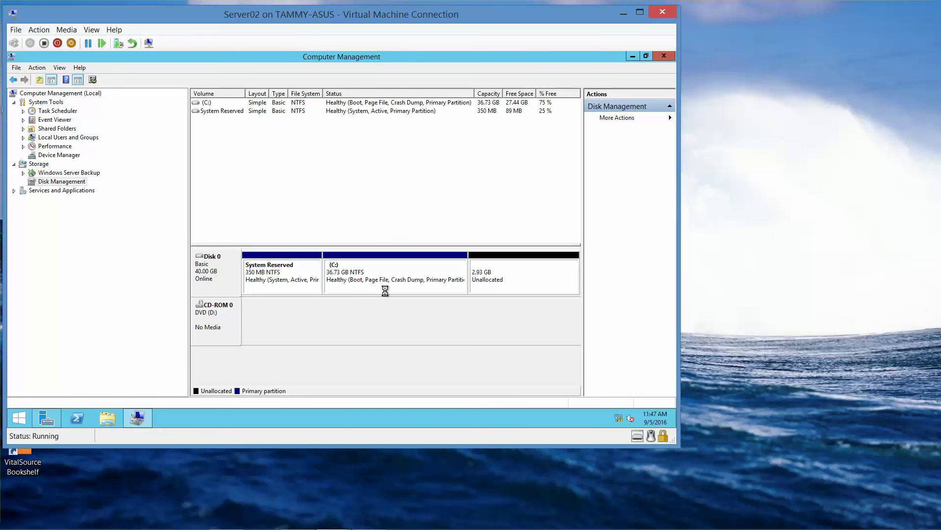
Step: Start a new simple volume on Disk 0's 2.93 GB unallocated space
right_click(215, 272)
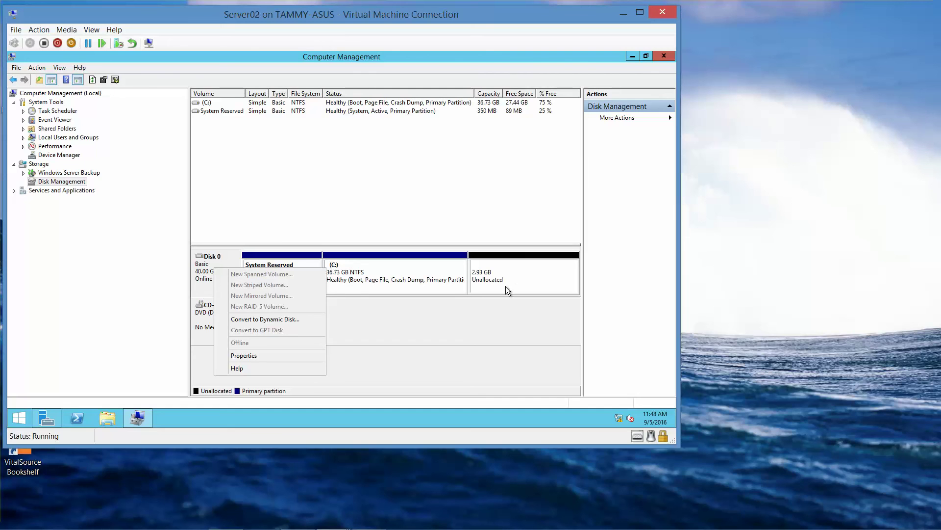
click(523, 277)
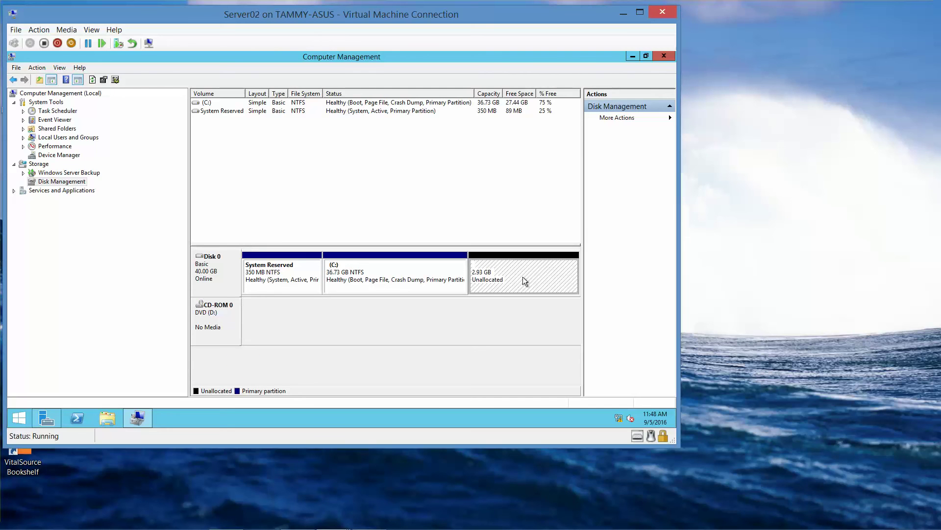
right_click(524, 280)
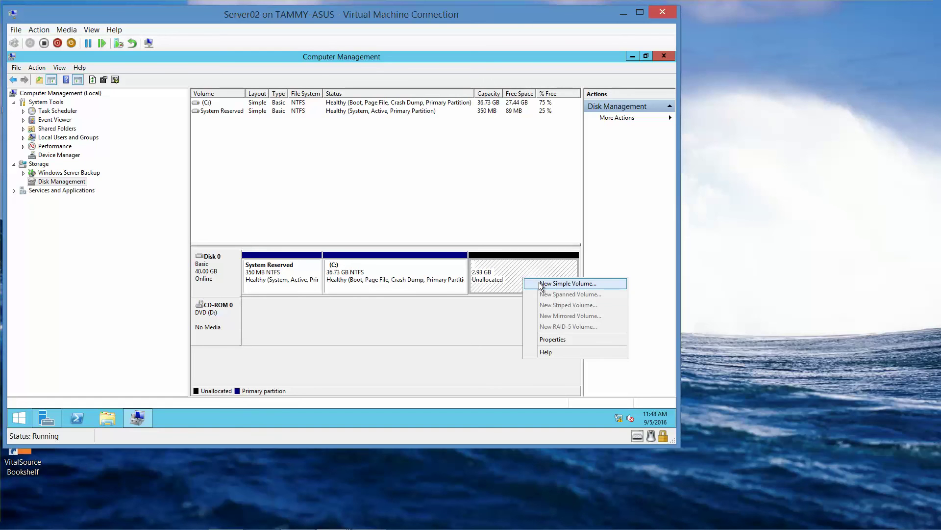
click(541, 284)
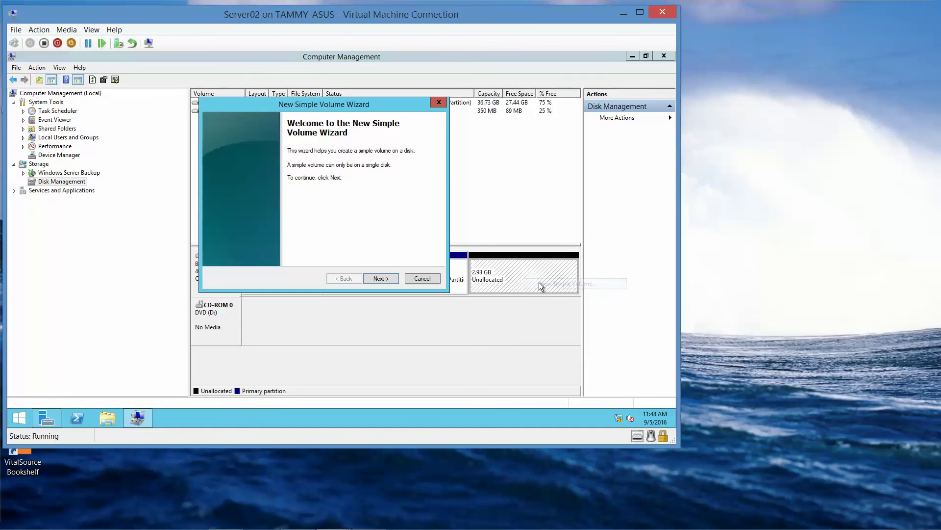
Step: Accept 2999 MB size, drive letter E, and NTFS quick format labelled New Volume
click(381, 278)
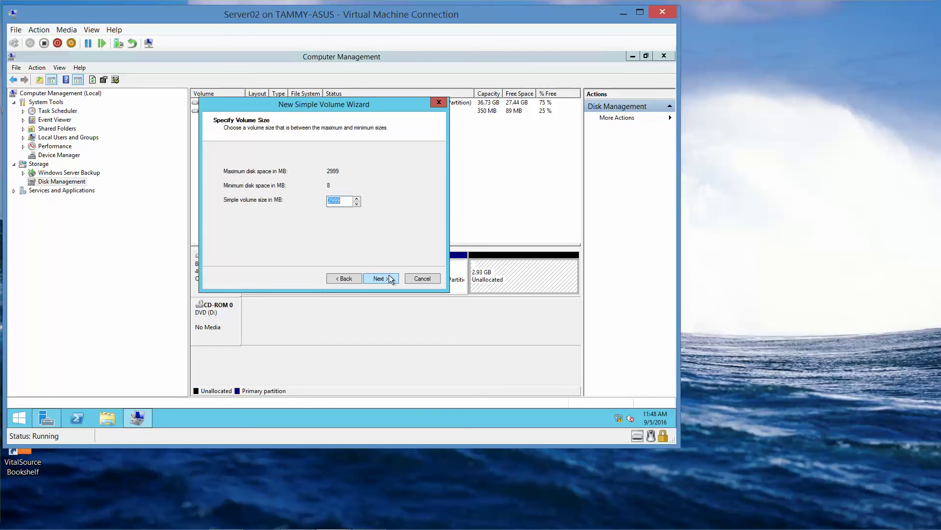
click(378, 278)
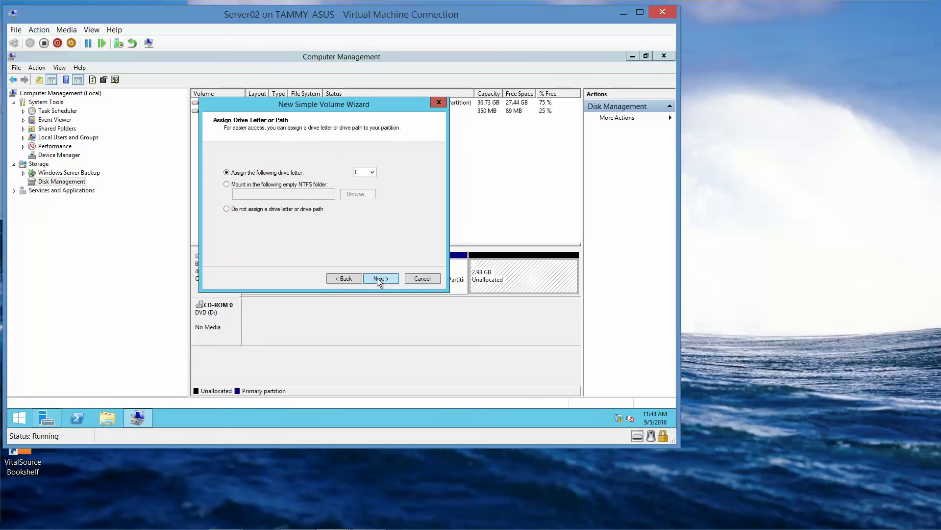
click(377, 278)
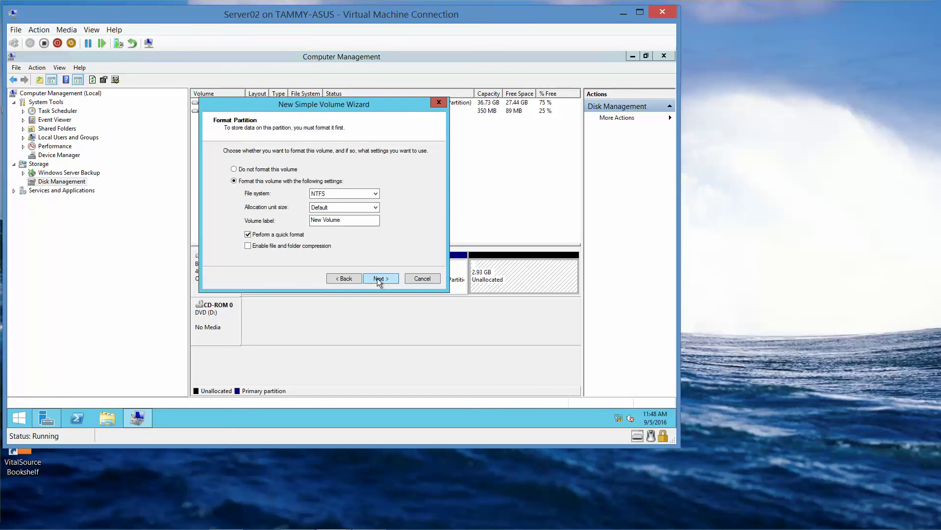
click(378, 278)
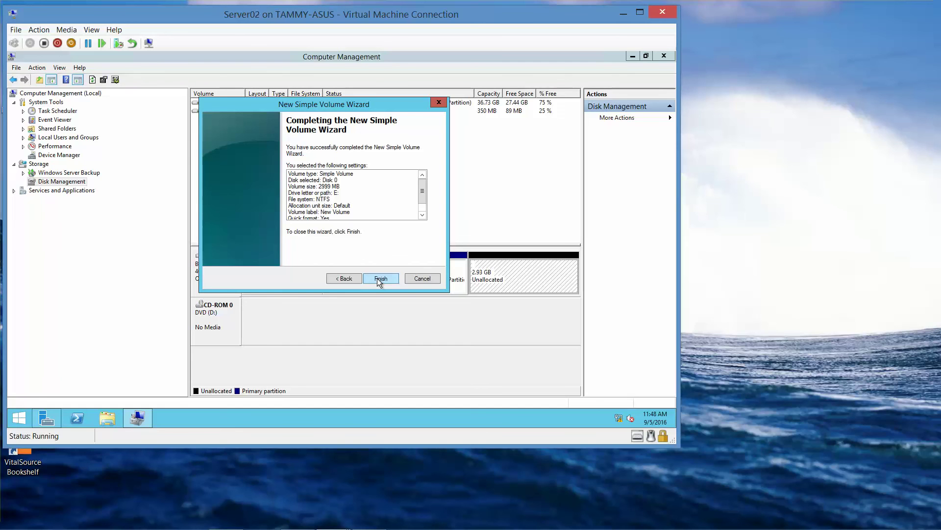
click(378, 278)
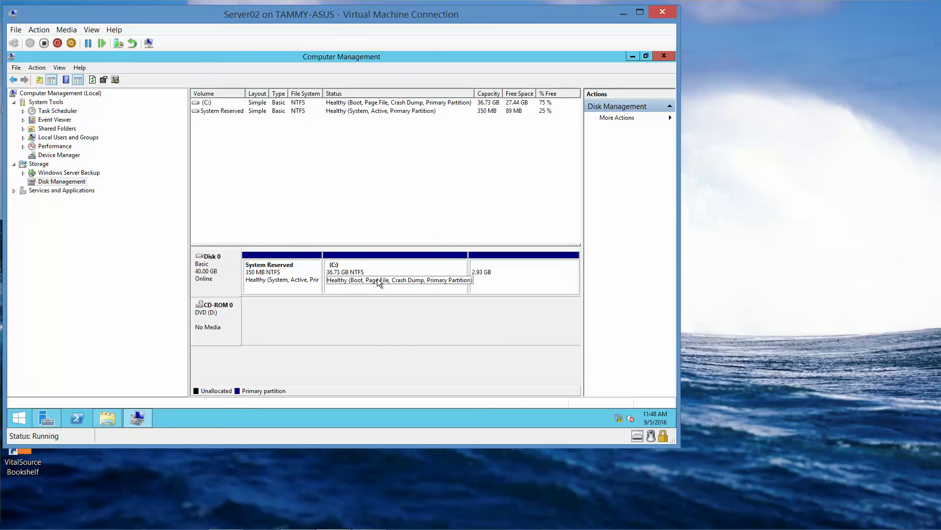
Step: Cancel the format prompt for E:, then bring up Control Panel over a minimized Computer Management
click(107, 419)
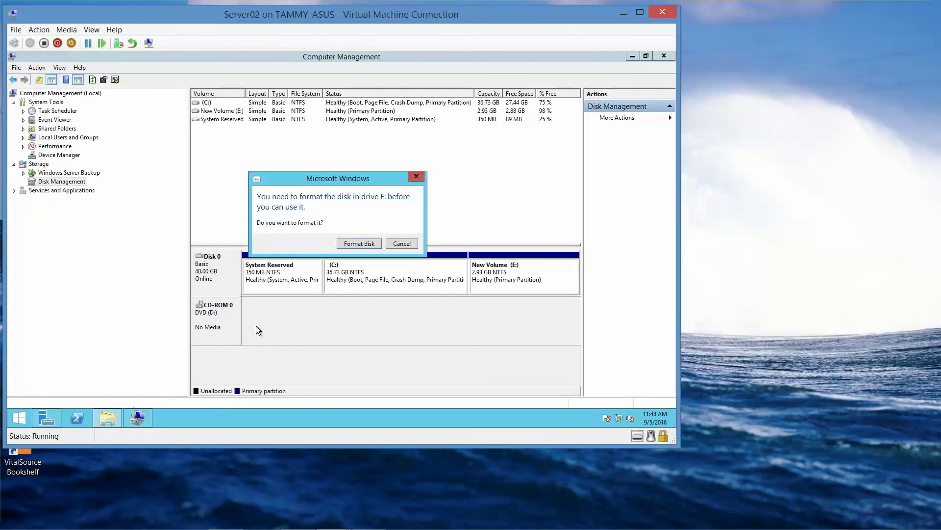
click(414, 243)
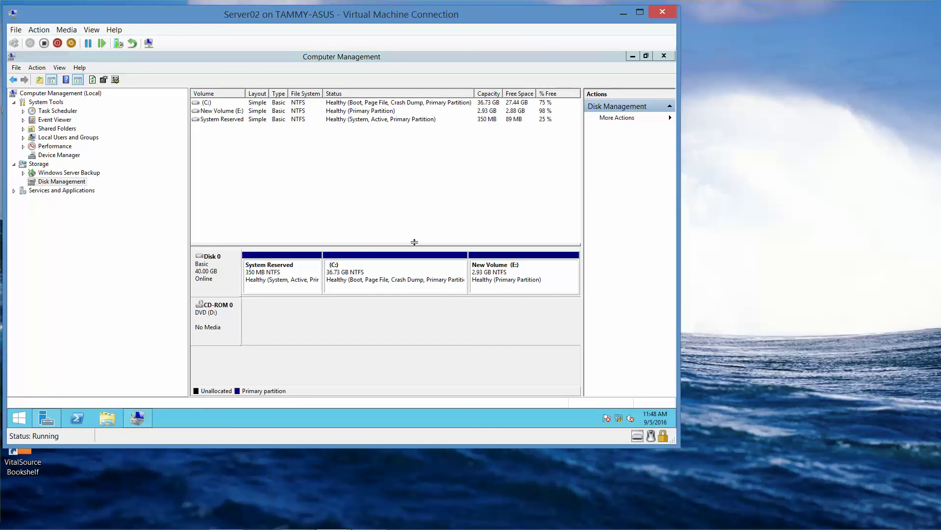
right_click(18, 420)
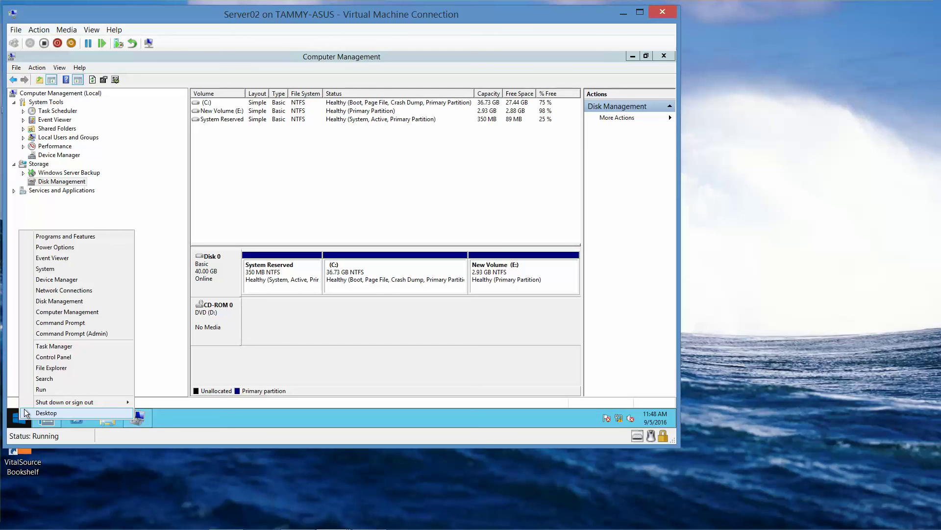
click(57, 357)
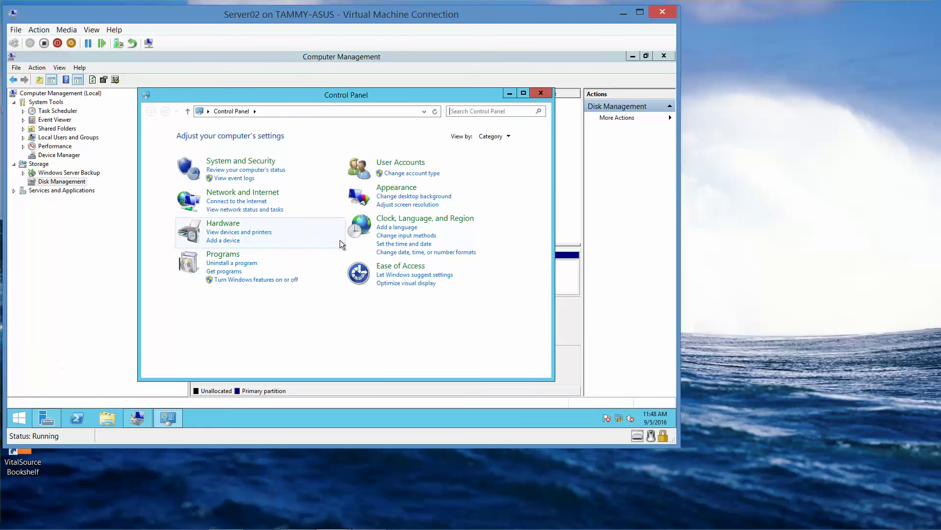
click(632, 56)
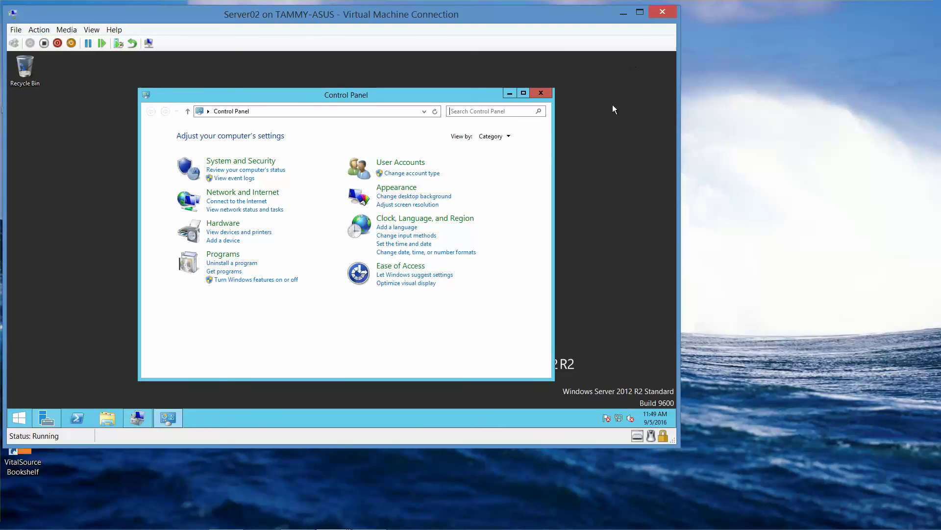
Step: Go to System and Security > BitLocker Drive Encryption and expand New Volume (E:)
click(260, 166)
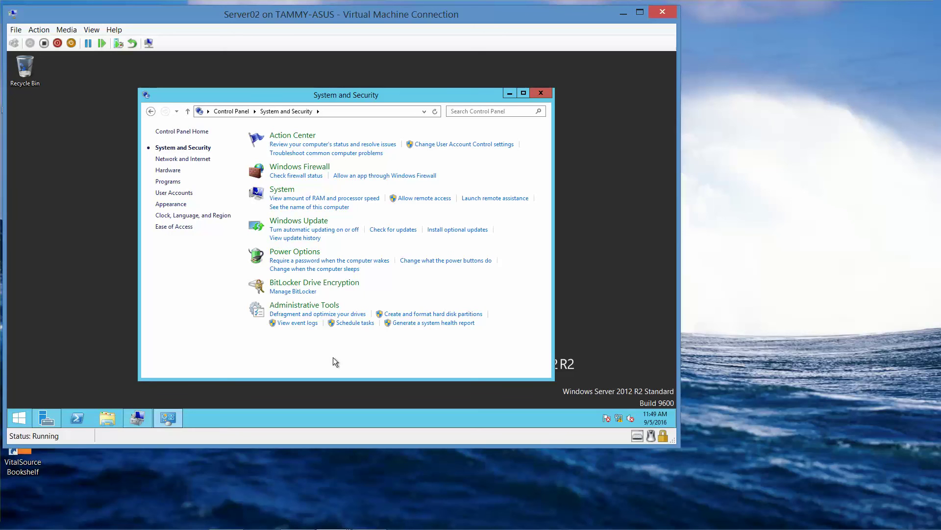
click(327, 287)
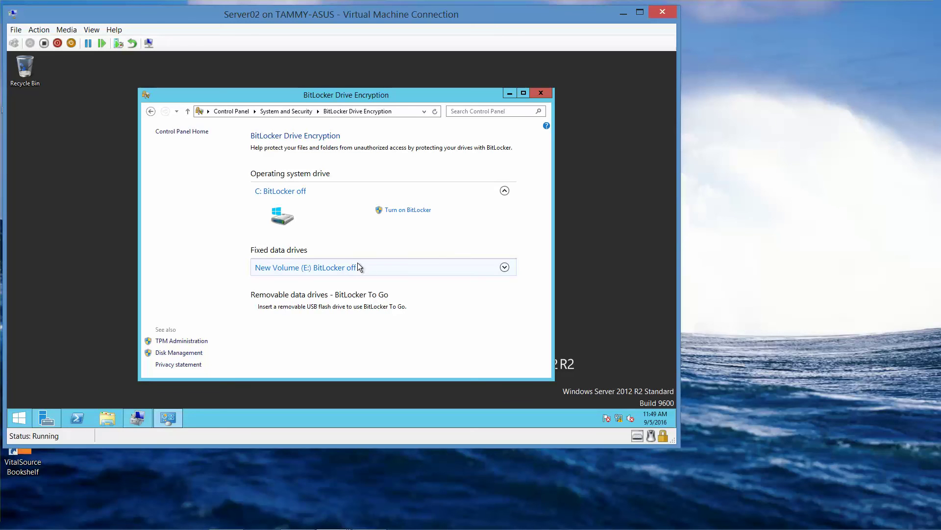
click(506, 267)
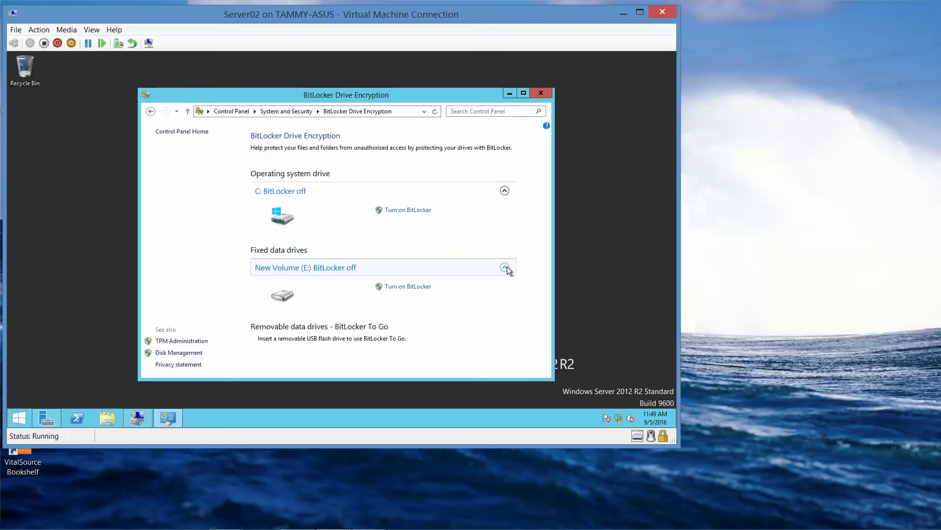
Step: Turn on BitLocker for E: with a password unlock, then switch to the Word lab answer key
click(422, 286)
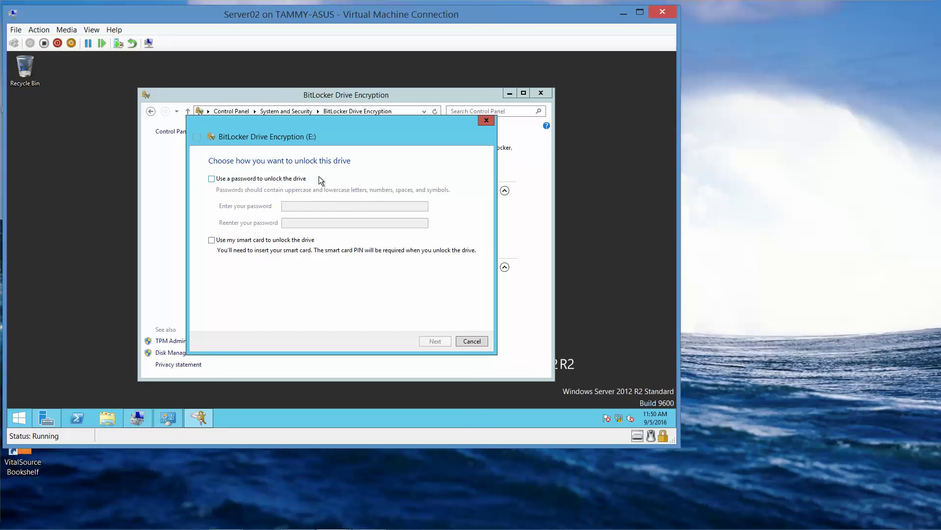
click(211, 179)
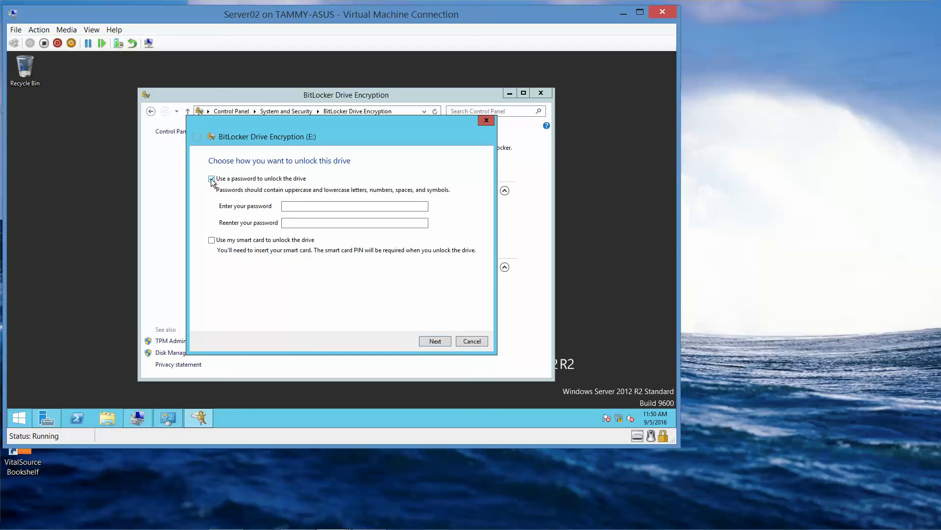
click(291, 206)
text(••••••••)
key(Tab)
text(••••••••)
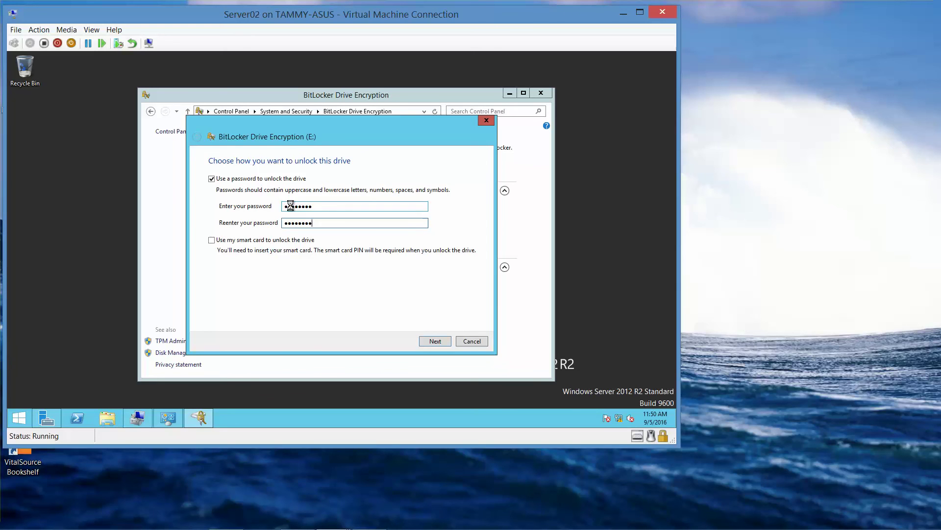
key(Return)
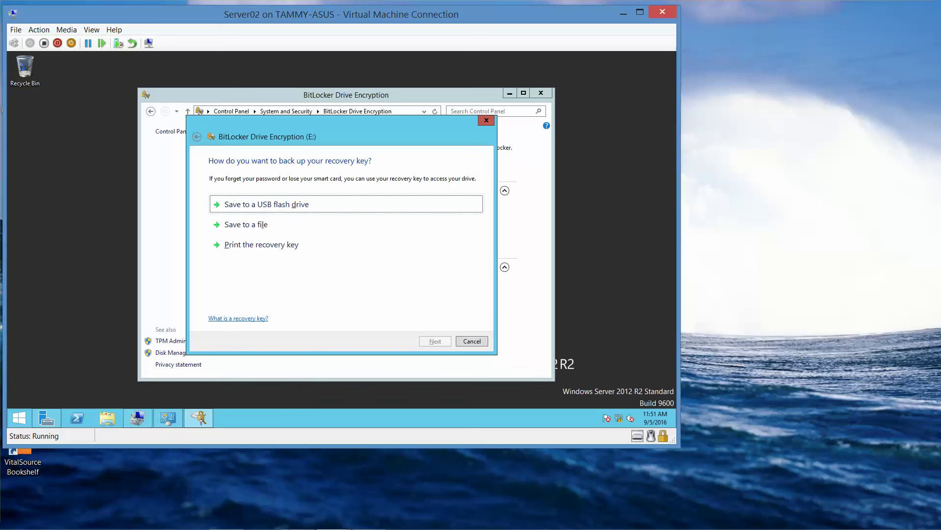
mouse_move(269, 524)
click(237, 519)
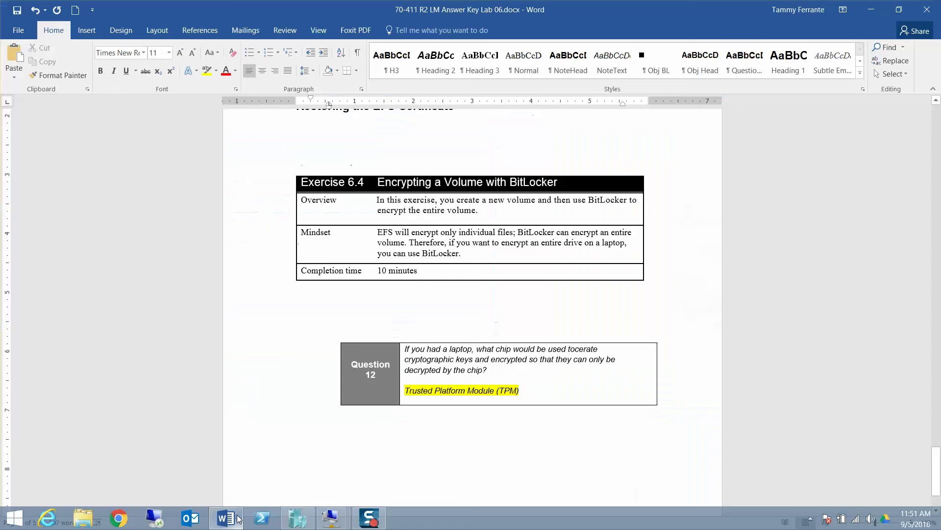
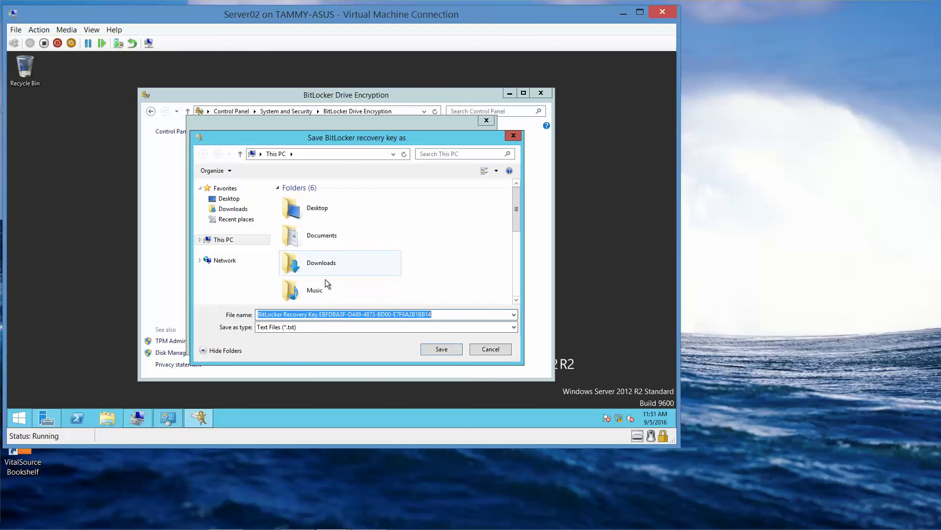
Step: Prefix the recovery key file name with the network path \\RWDC01\Software\
click(229, 261)
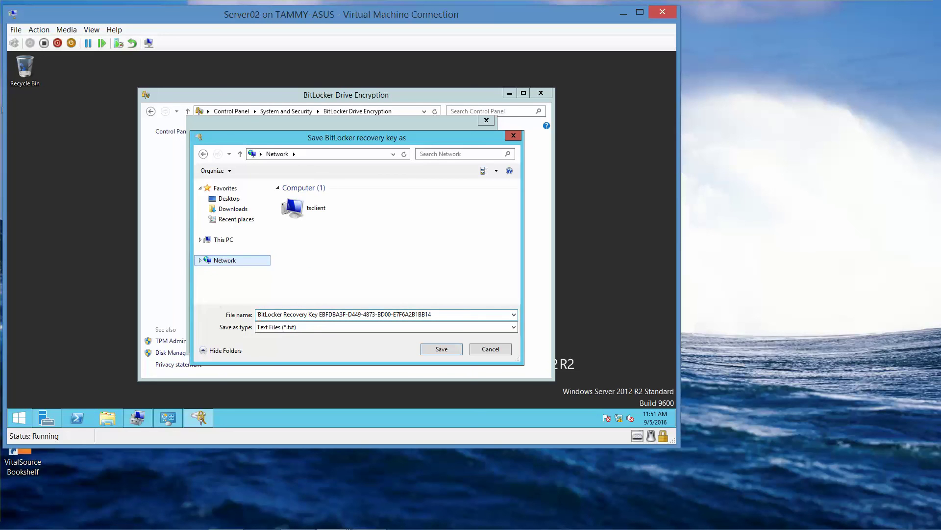
click(259, 315)
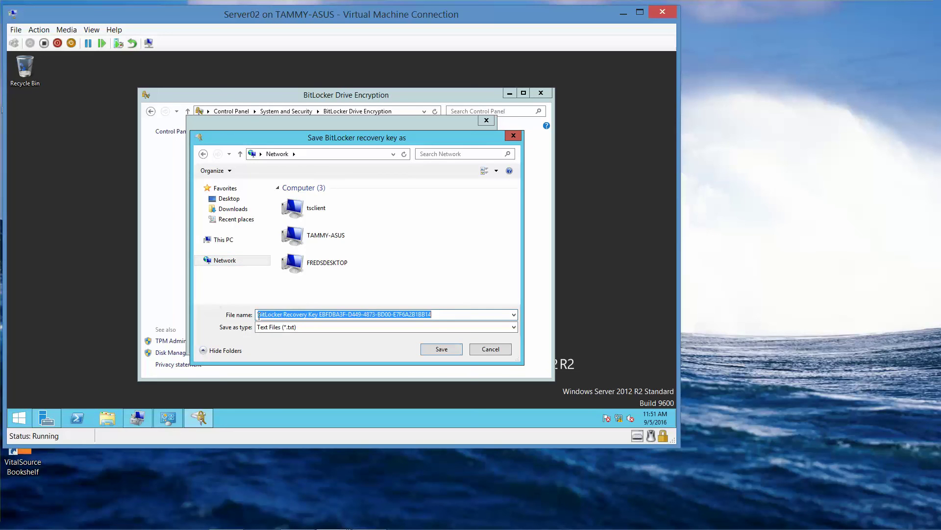
click(259, 315)
key(ctrl+Left)
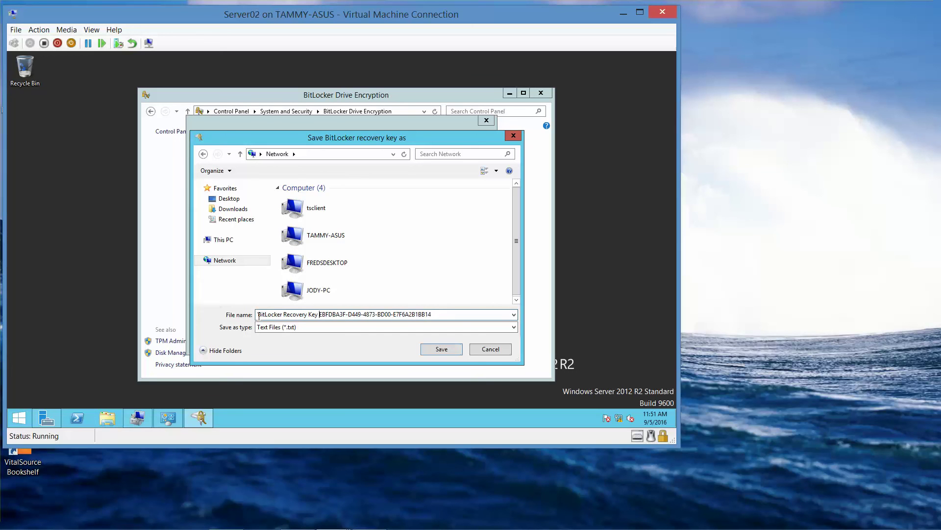
text(\\RW)
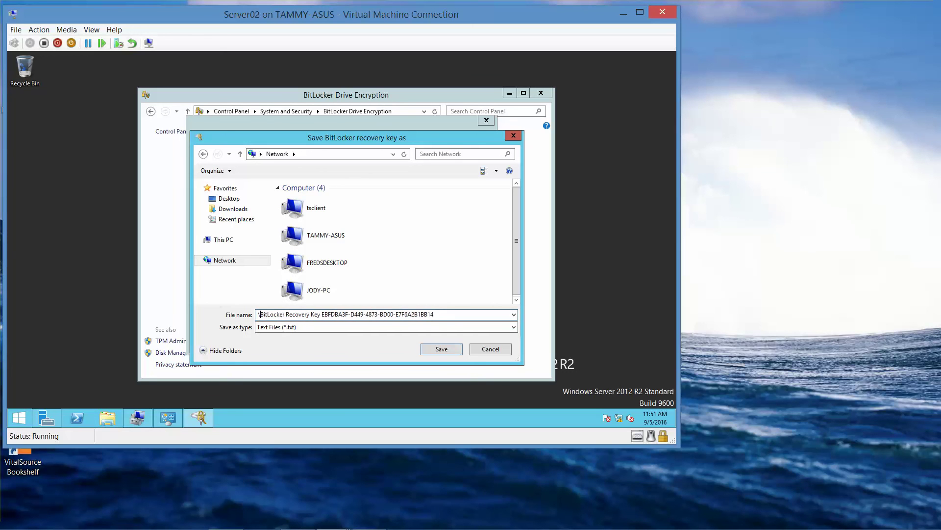
text(DC01)
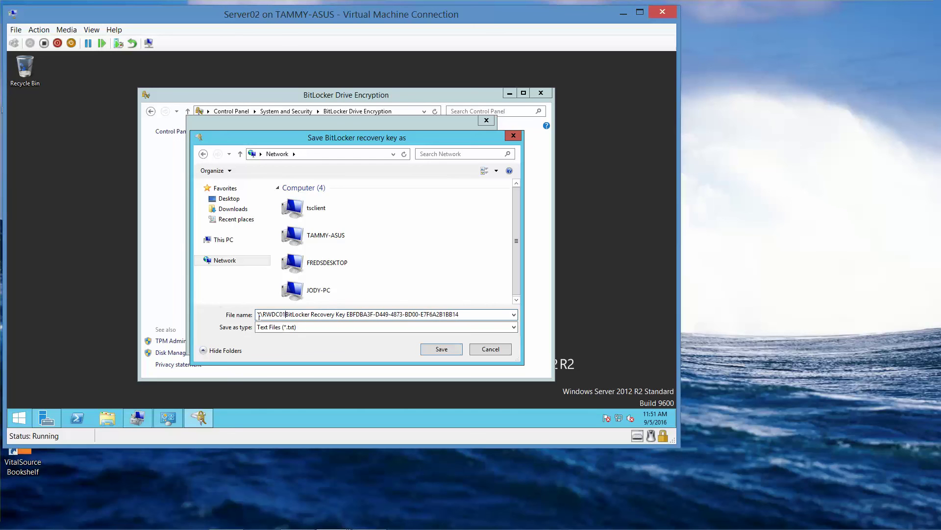
text(\)
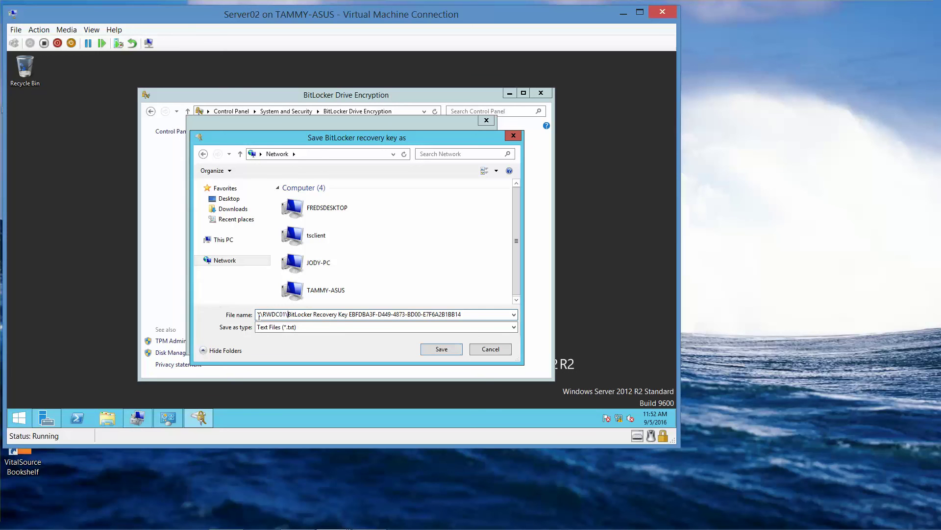
text(Software)
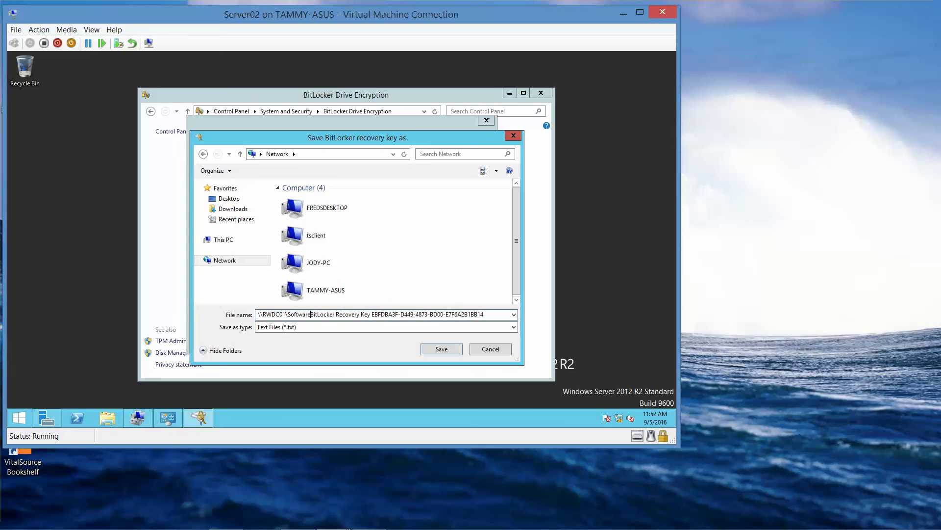
text(\)
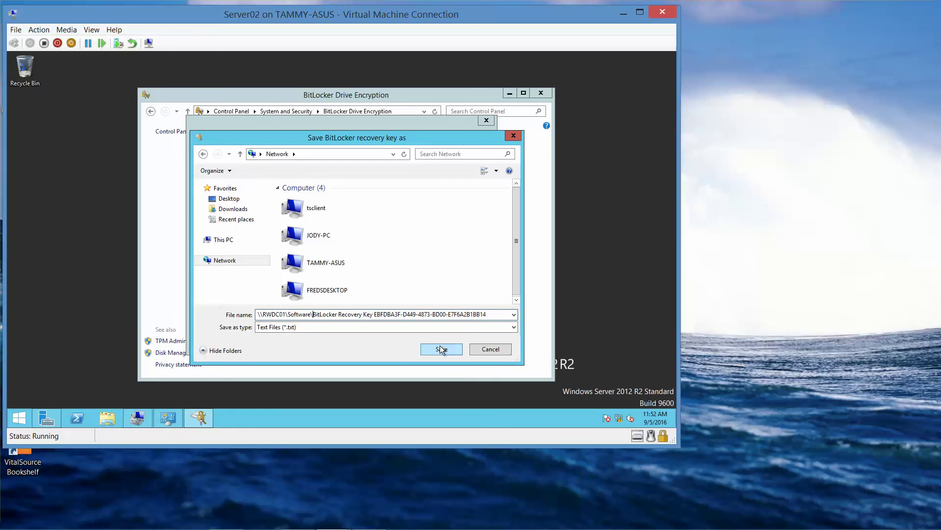
Step: Save the key file to \\RWDC01\Software, continue to encrypt drive E:, then close the BitLocker Drive Encryption window
click(441, 349)
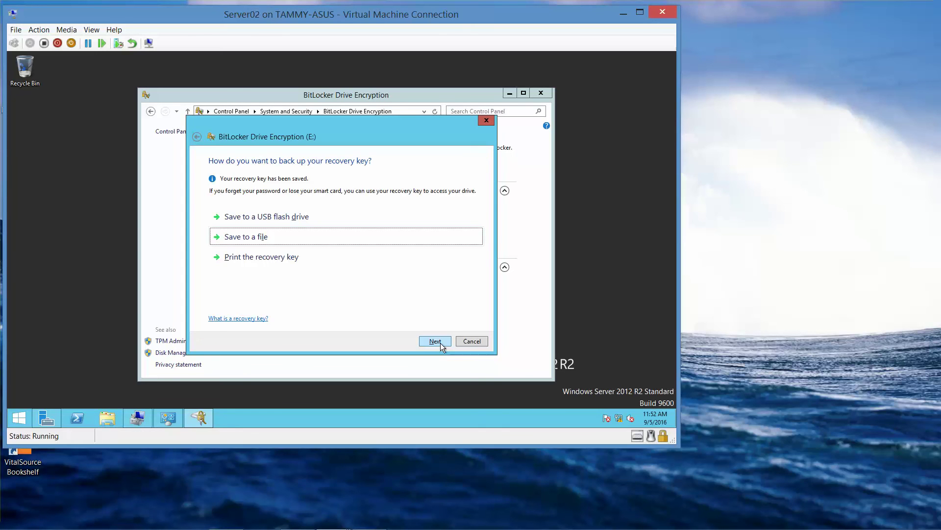
click(435, 341)
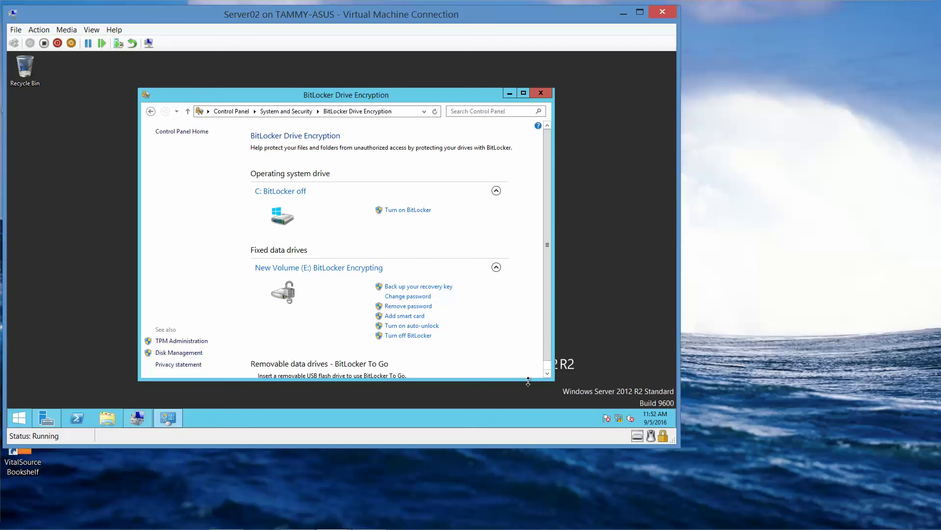
drag(528, 380, 530, 413)
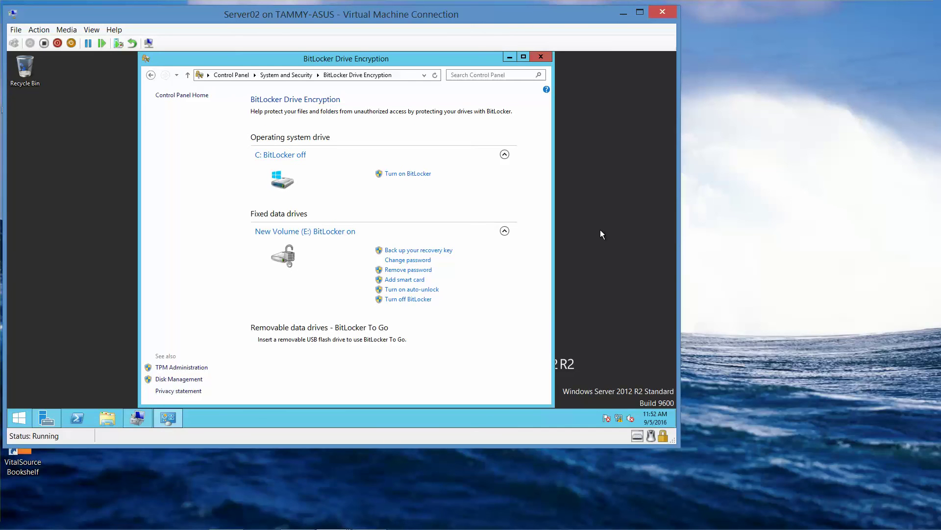
click(541, 57)
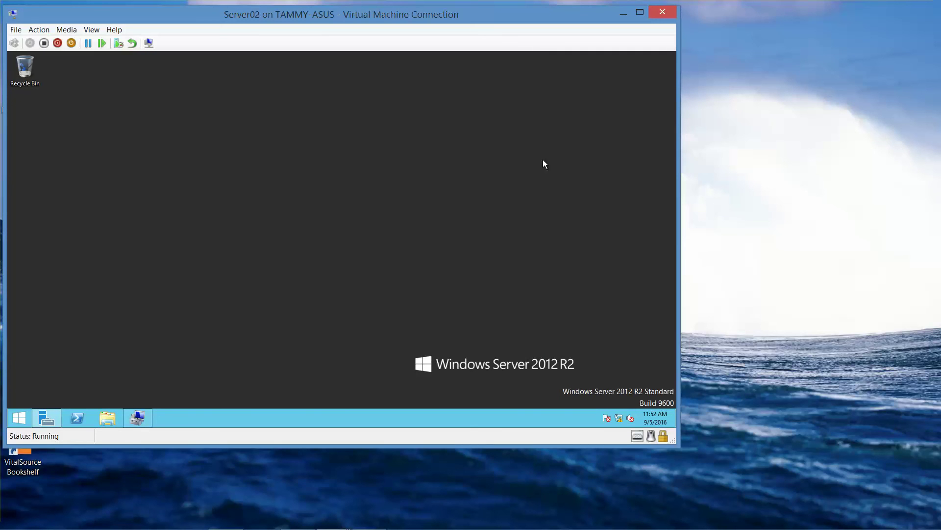
mouse_move(373, 520)
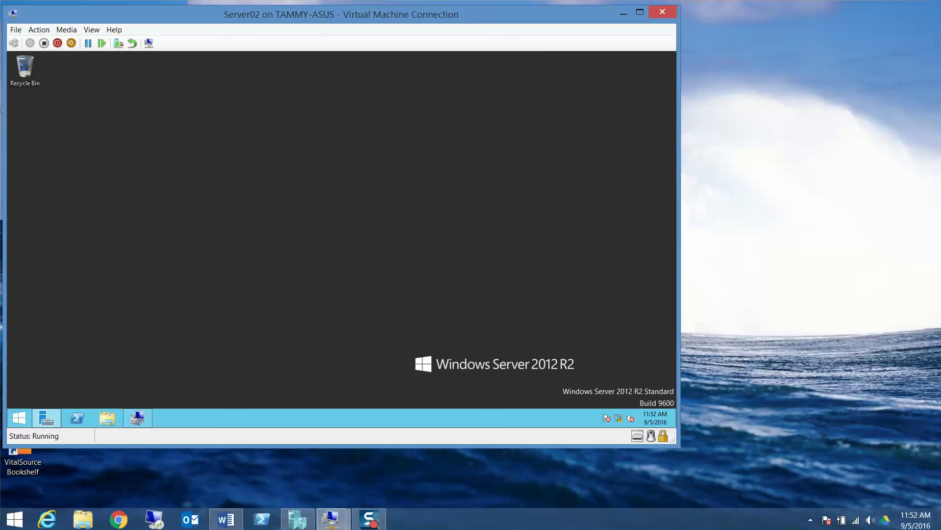